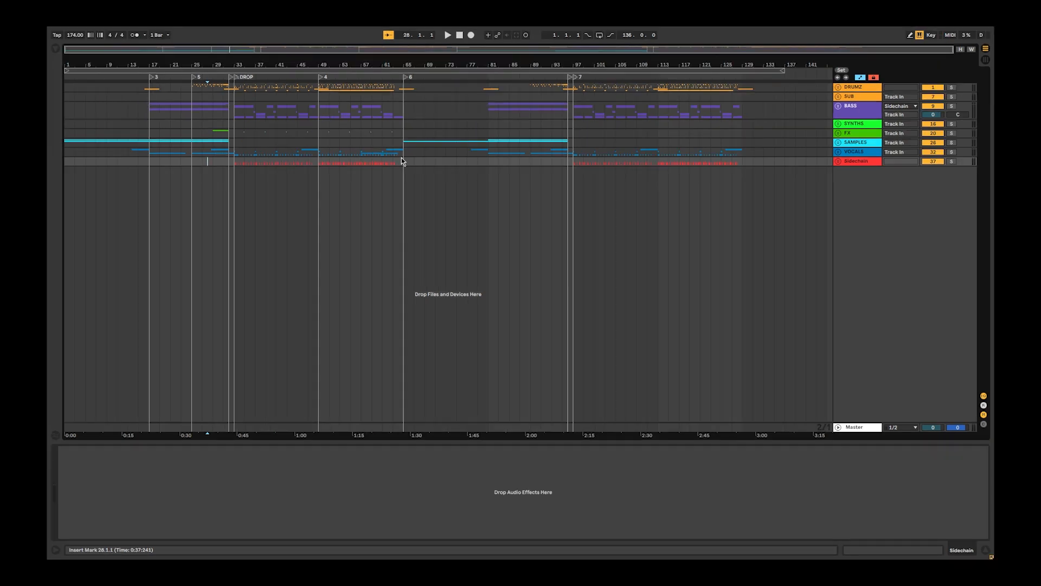
Add locators at bar 81, where the second bass build starts, and at bar 129, where the second drop ends
click(469, 67)
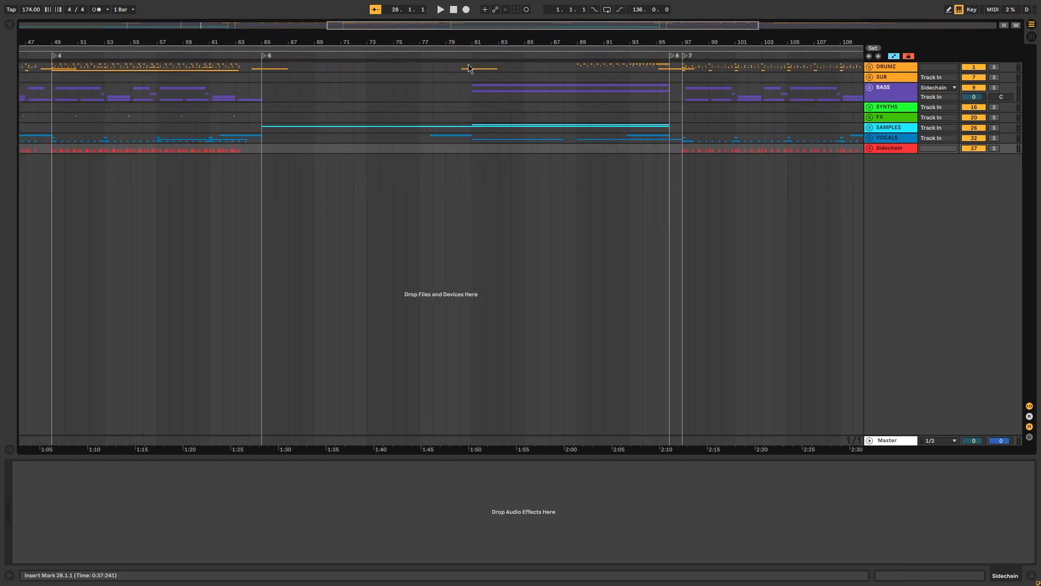
right_click(472, 53)
click(481, 80)
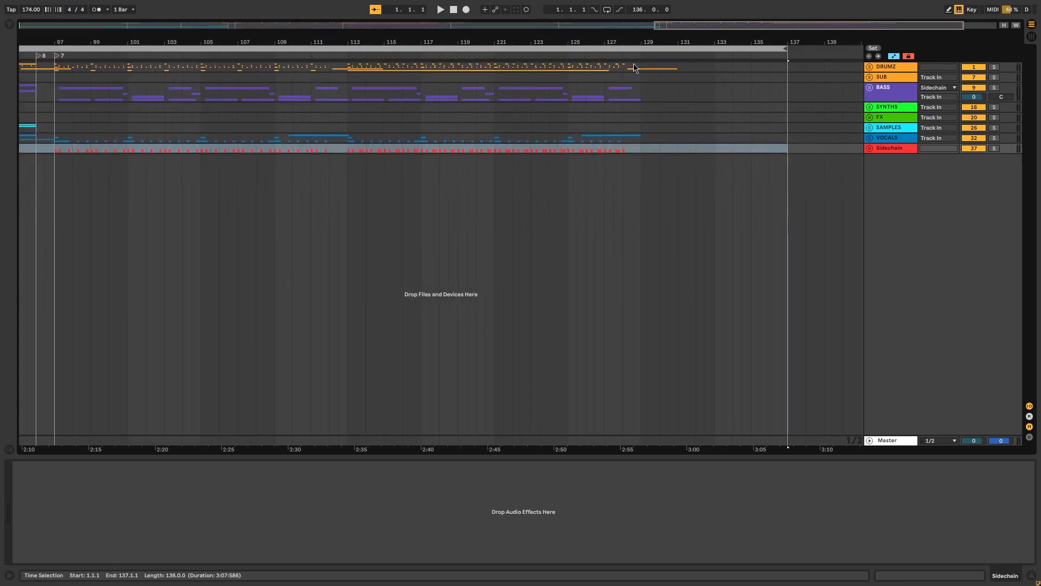
right_click(643, 56)
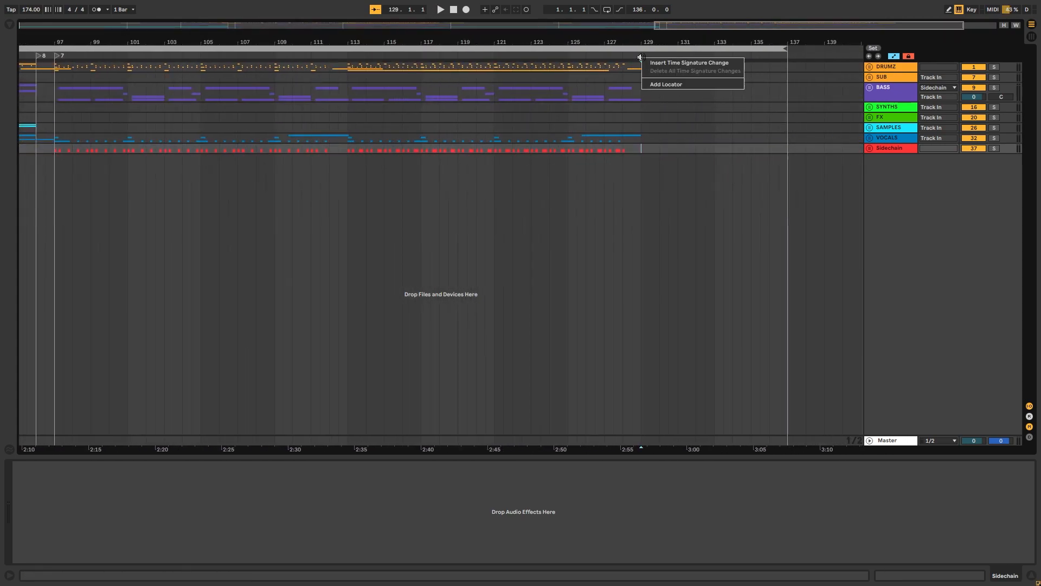
click(655, 84)
scroll(463, 175, down, 5)
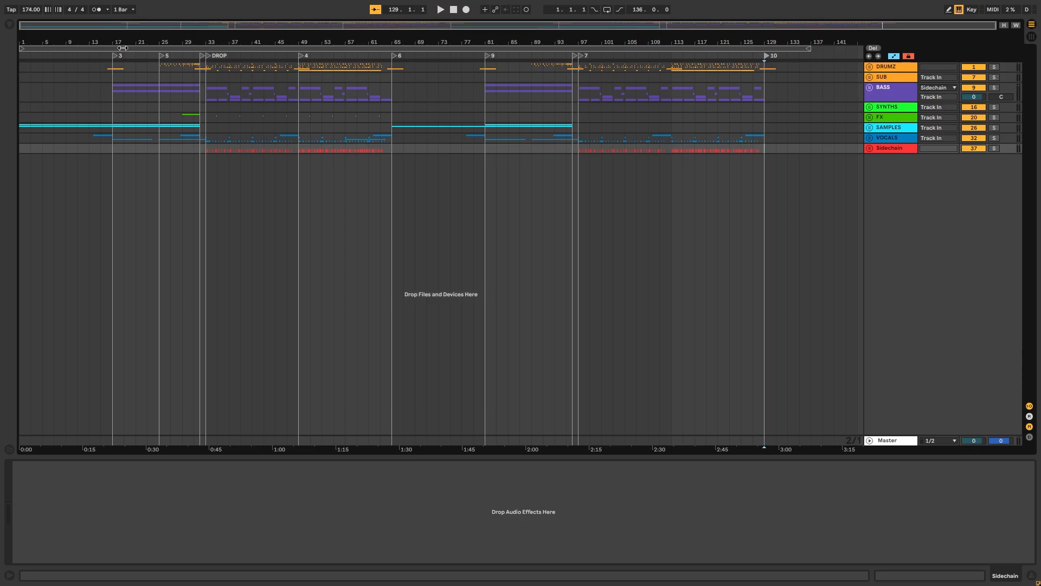
Expand the SAMPLES group, audition the soloed piano loop from the start of the song, and inspect its ValhallaRoom reverb settings
drag(85, 42, 85, 92)
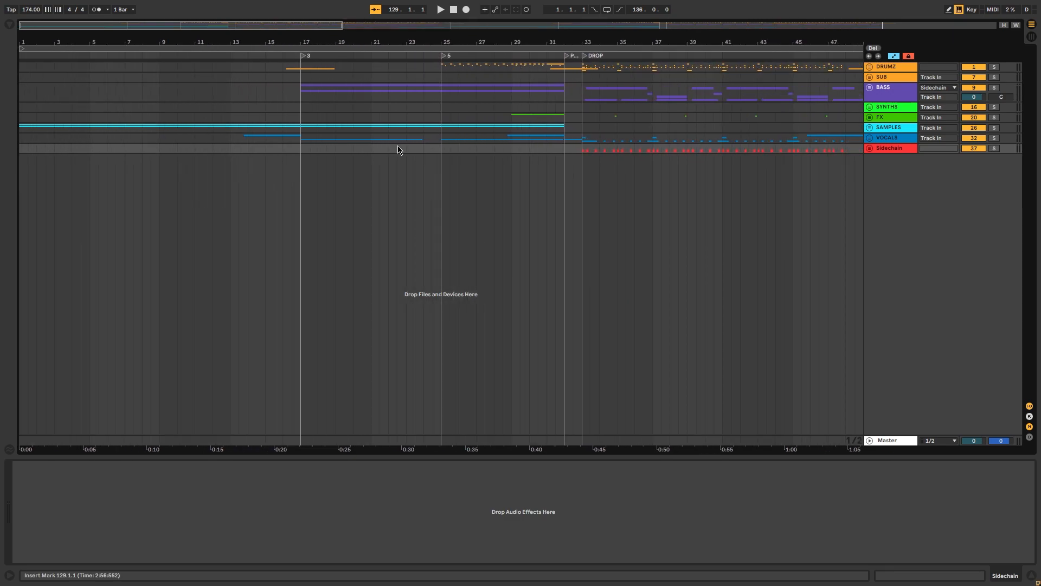
click(868, 129)
drag(131, 49, 66, 79)
click(45, 89)
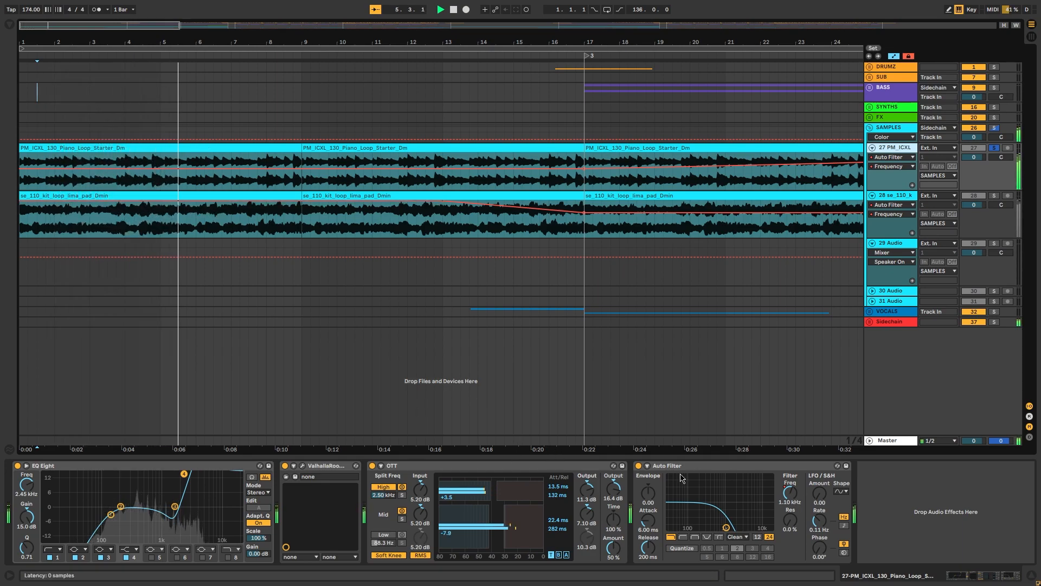
click(302, 466)
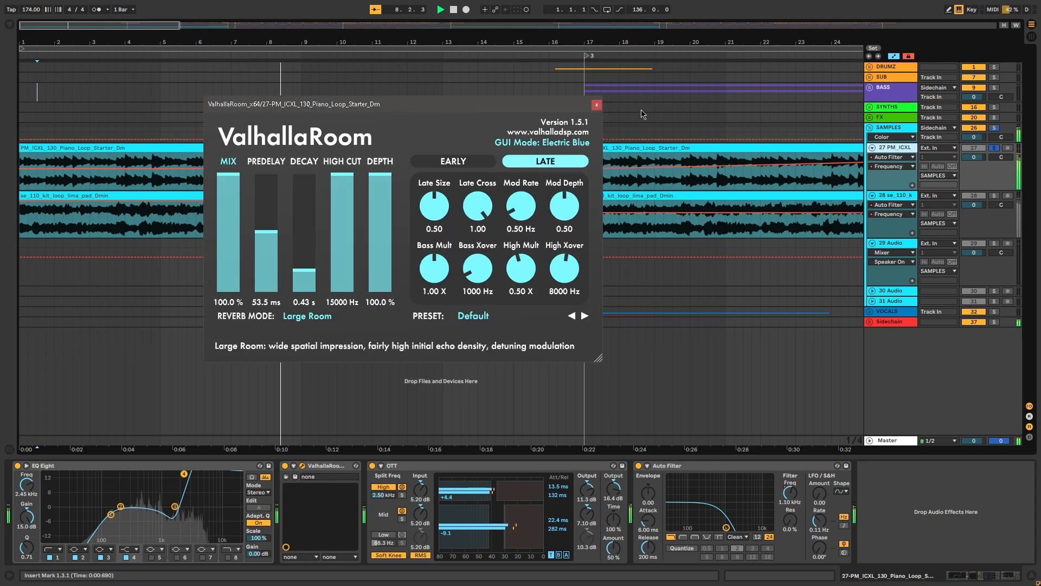
click(597, 105)
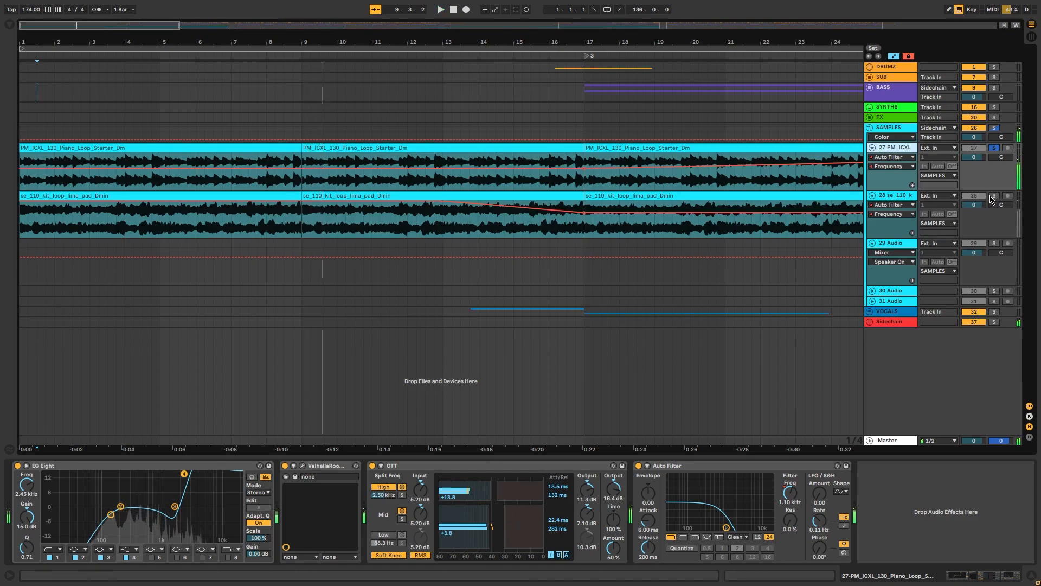
Audition the soloed pad loop on track 28 and then both sample loops together, with the automation lanes hidden
key(space)
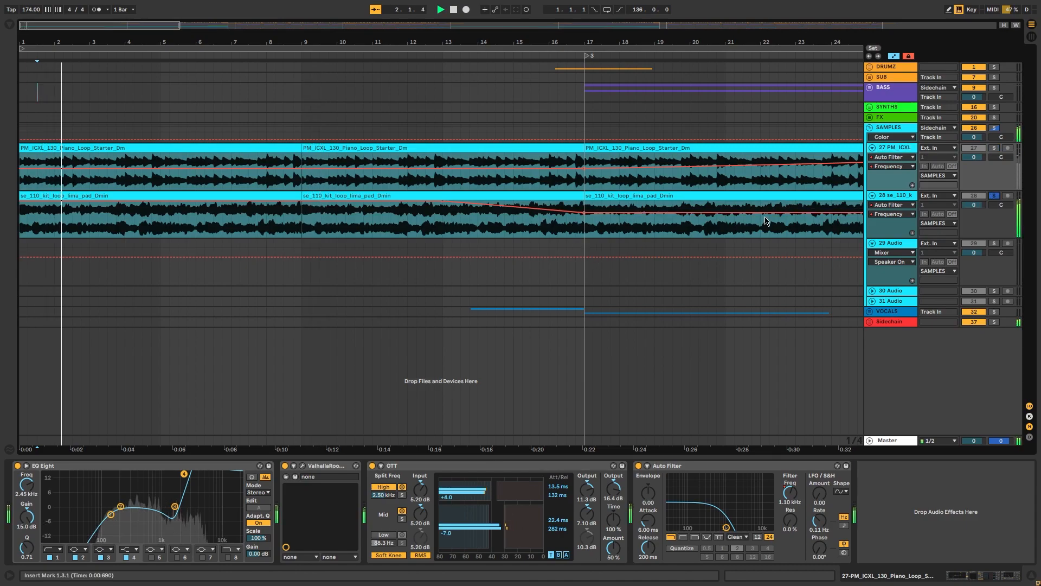
click(903, 198)
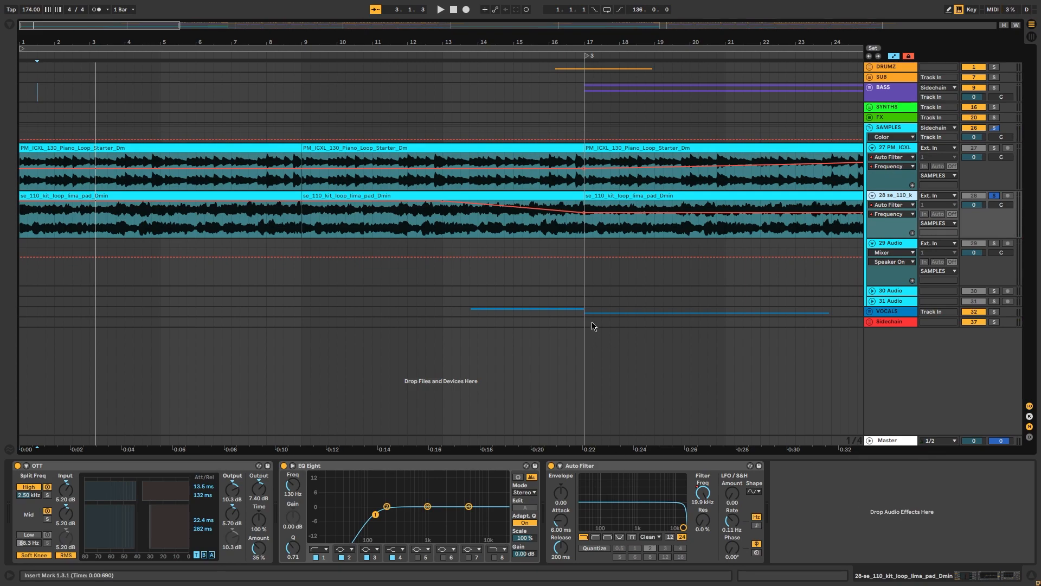
mouse_move(638, 36)
mouse_down()
mouse_move(571, 40)
mouse_move(640, 35)
mouse_up()
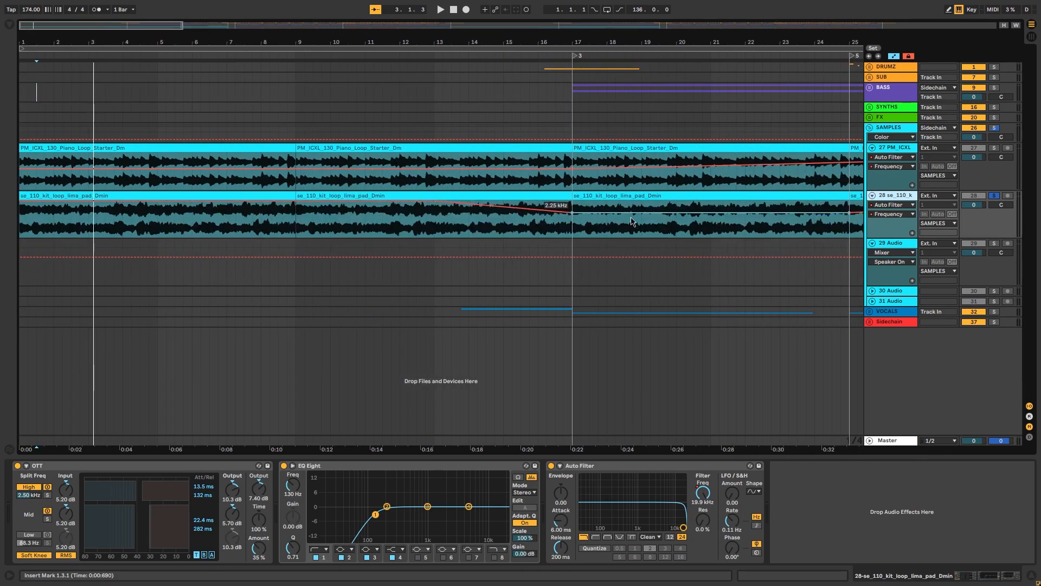
click(894, 56)
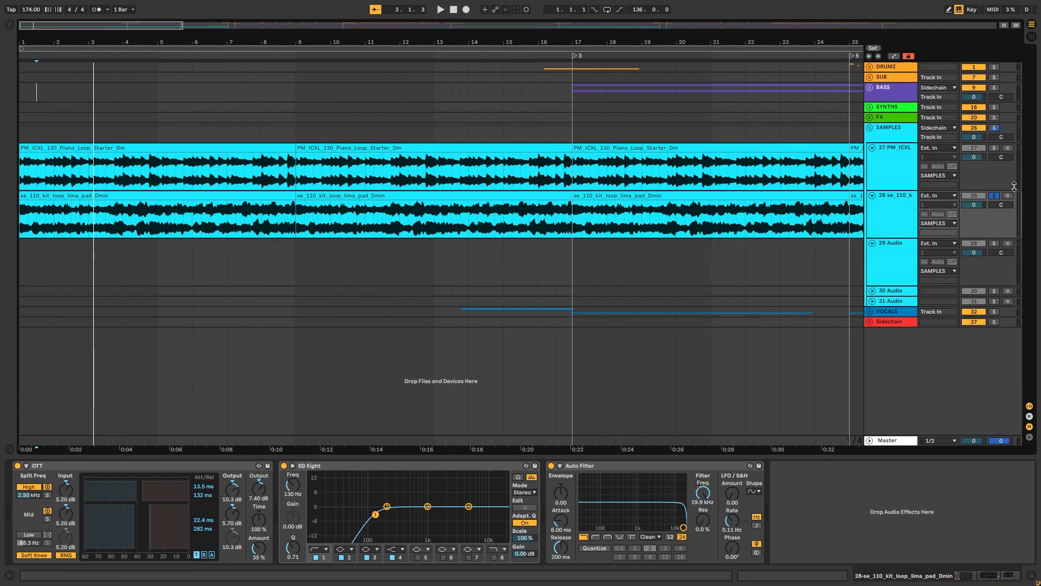
key(space)
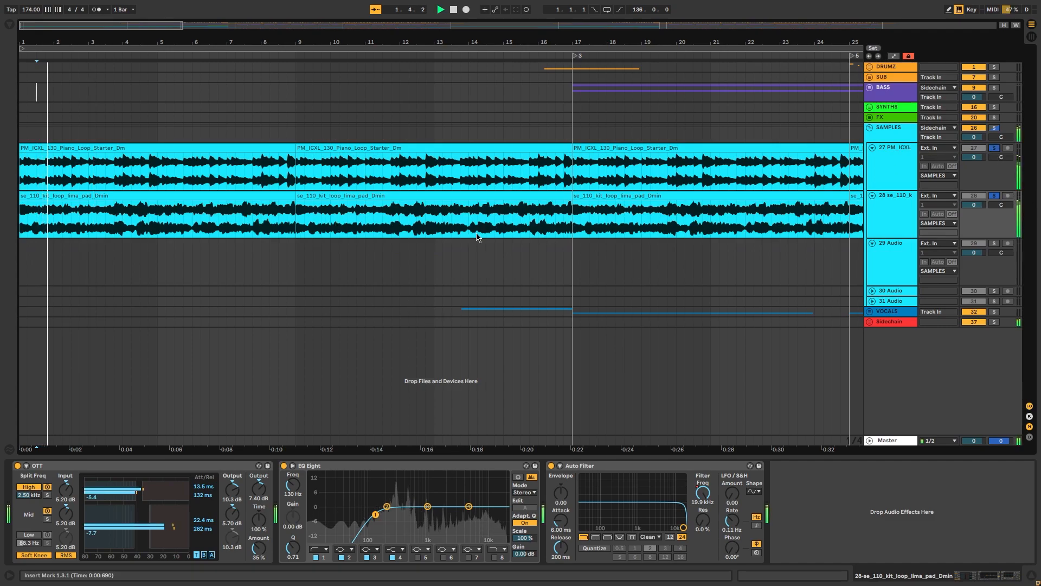
Expand the VOCALS group, select 13.2.1 to 17.1.1 around the first reverse vocal clip, and play it soloed
click(870, 312)
scroll(515, 353, down, 3)
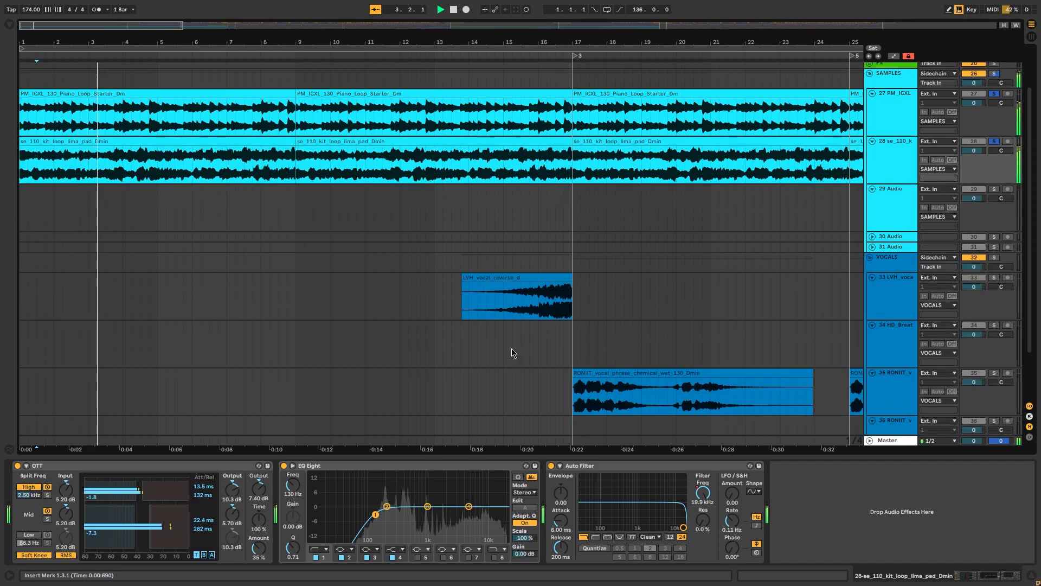
click(530, 266)
key(space)
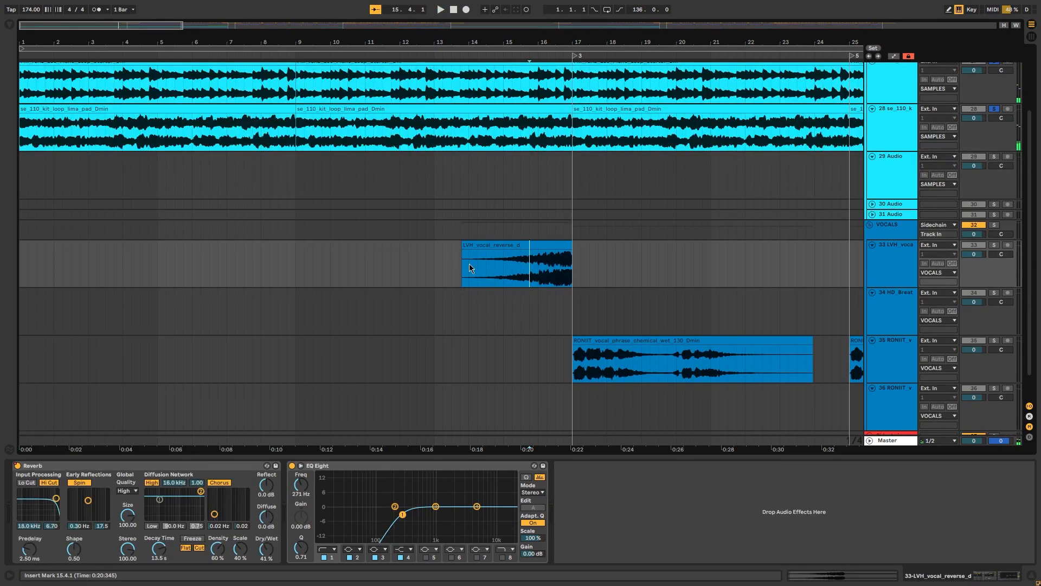
drag(444, 266, 575, 277)
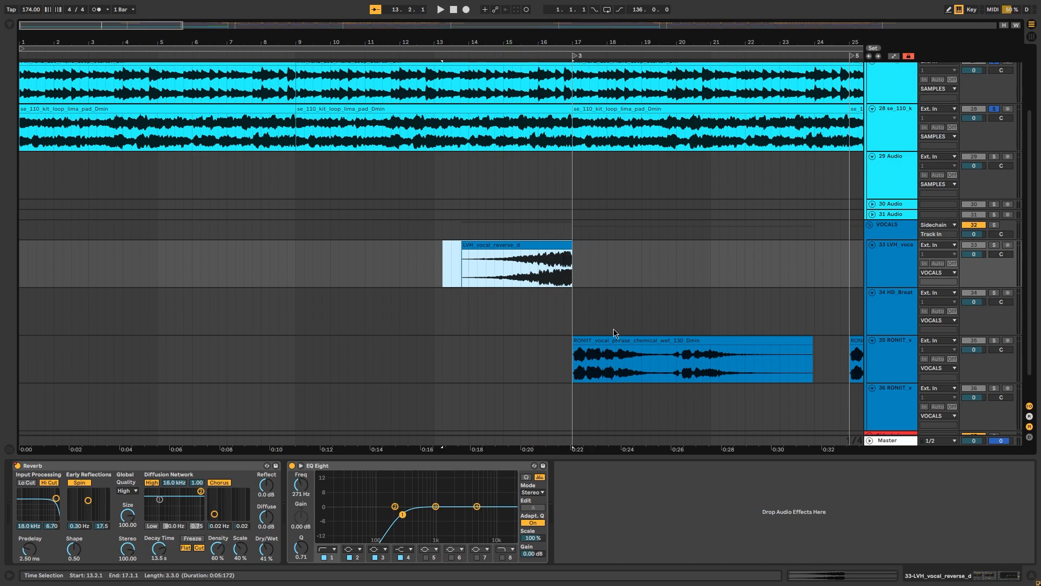
scroll(606, 321, down, 1)
key(space)
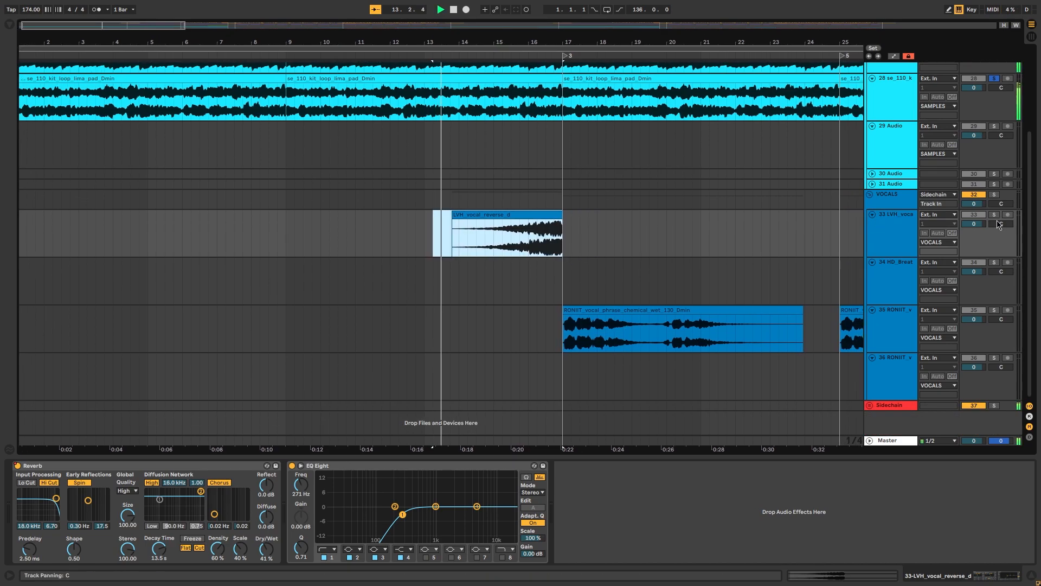
click(994, 215)
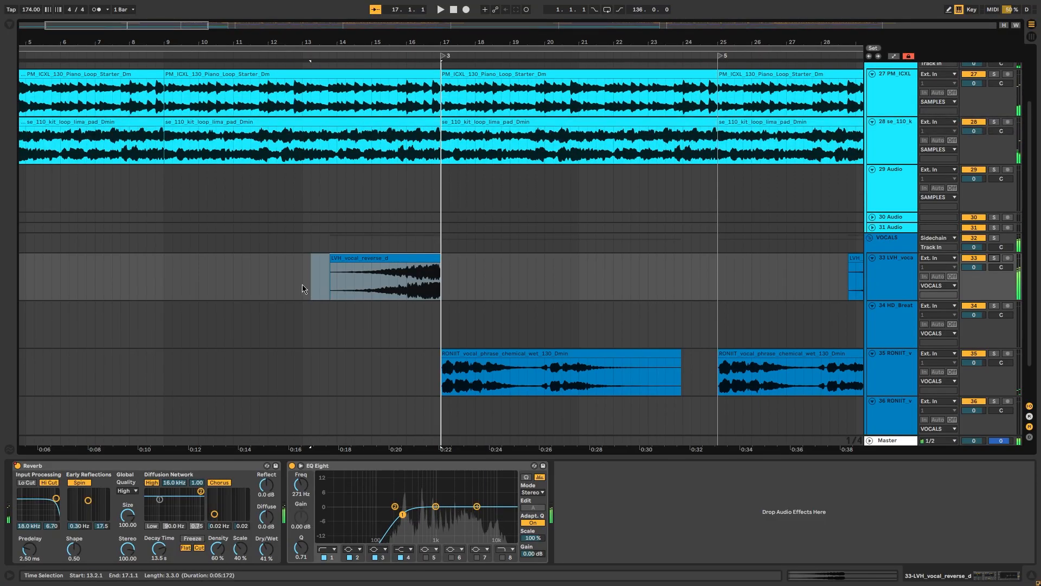
Expand the BASS and DRUMZ groups to show their individual tracks
click(304, 285)
scroll(454, 301, up, 3)
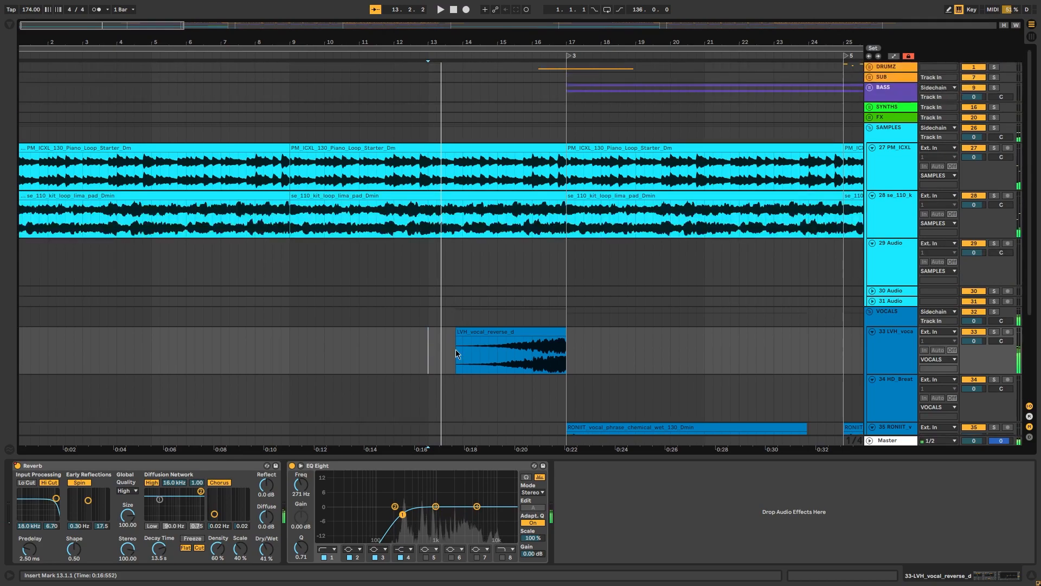
click(870, 88)
click(870, 67)
drag(558, 43, 475, 26)
scroll(474, 235, down, 5)
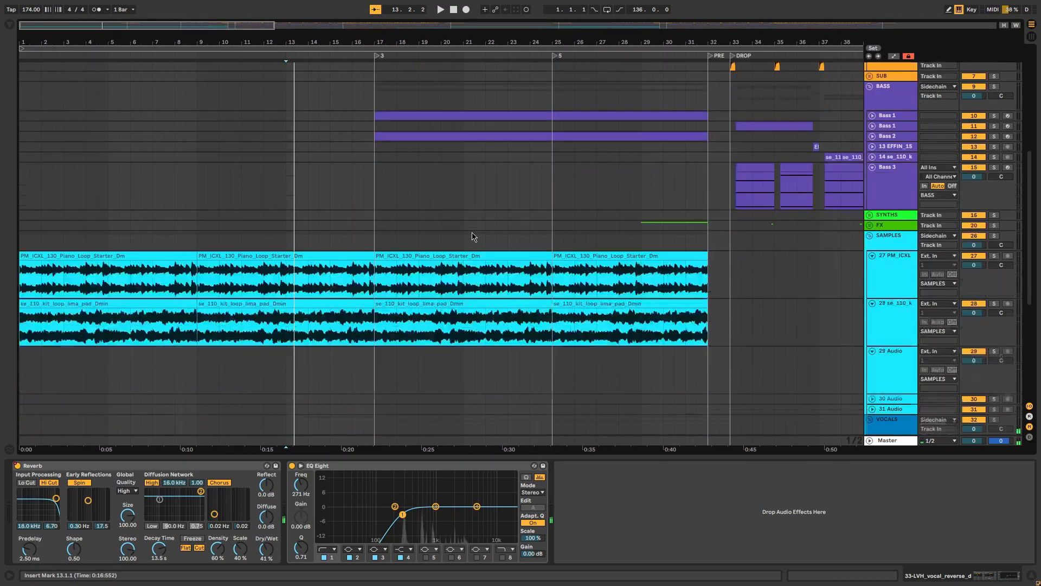
scroll(474, 235, up, 1)
drag(400, 43, 400, 39)
scroll(400, 220, down, 2)
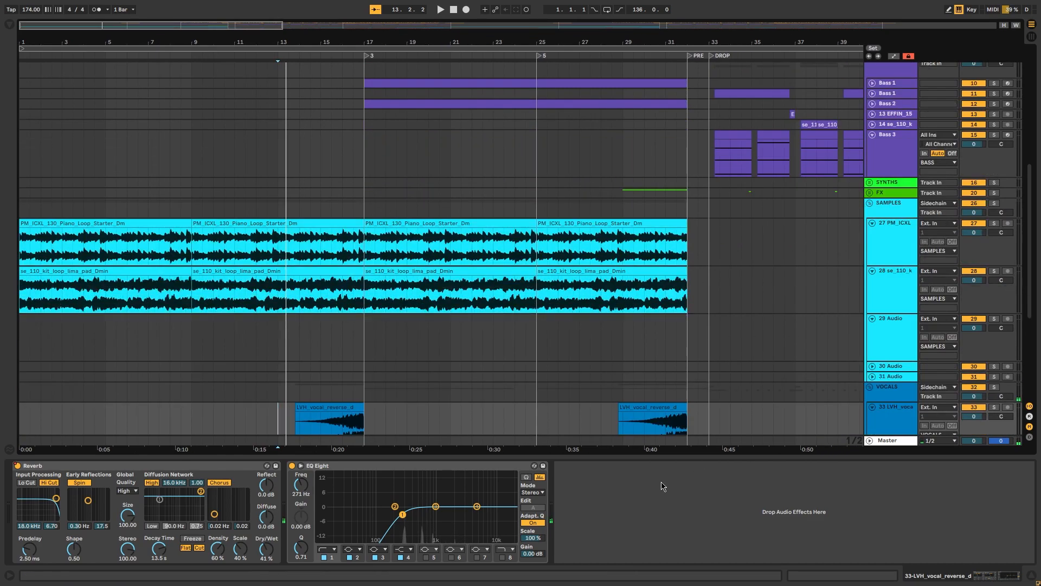
Hide the device view and play the arrangement from 15.3.1 through the first chemical vocal phrase
drag(652, 458, 648, 518)
scroll(488, 347, down, 3)
click(335, 275)
key(space)
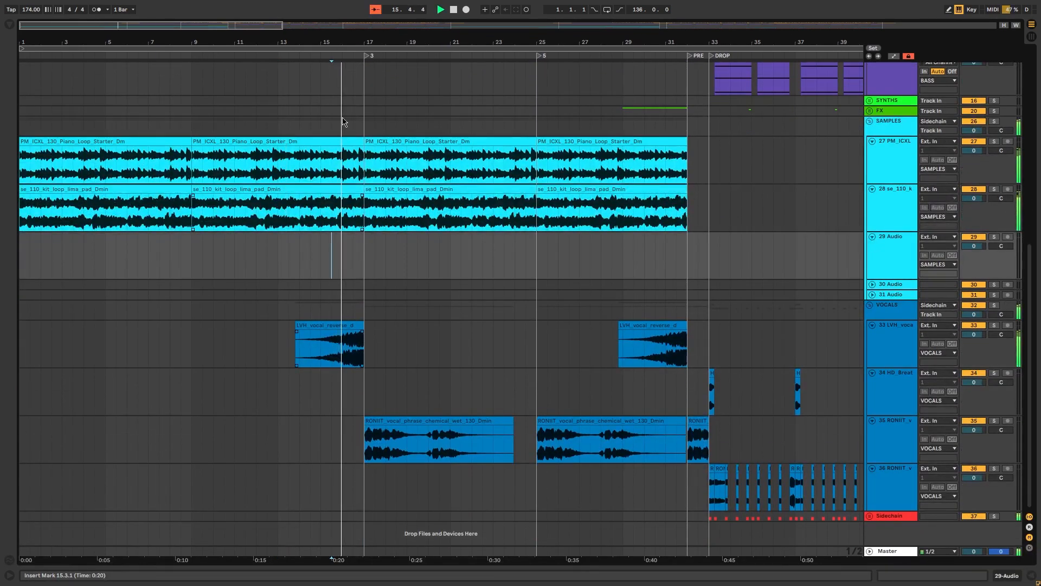
drag(367, 40, 367, 49)
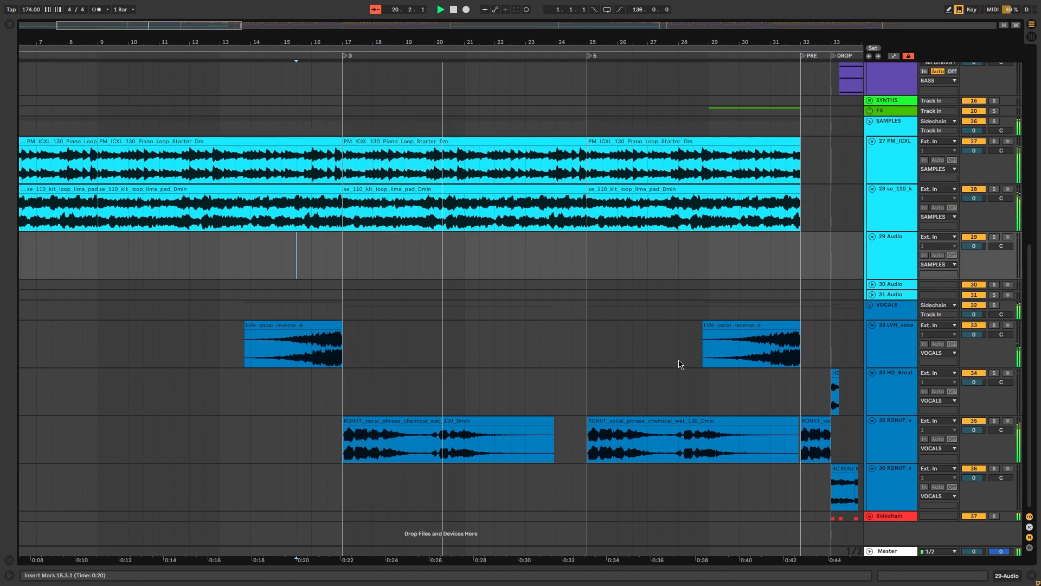
click(528, 392)
key(space)
Open the chemical vocal phrase clip at bar 17 and inspect its track's device chain through to the Auto Filter
click(410, 422)
double_click(410, 422)
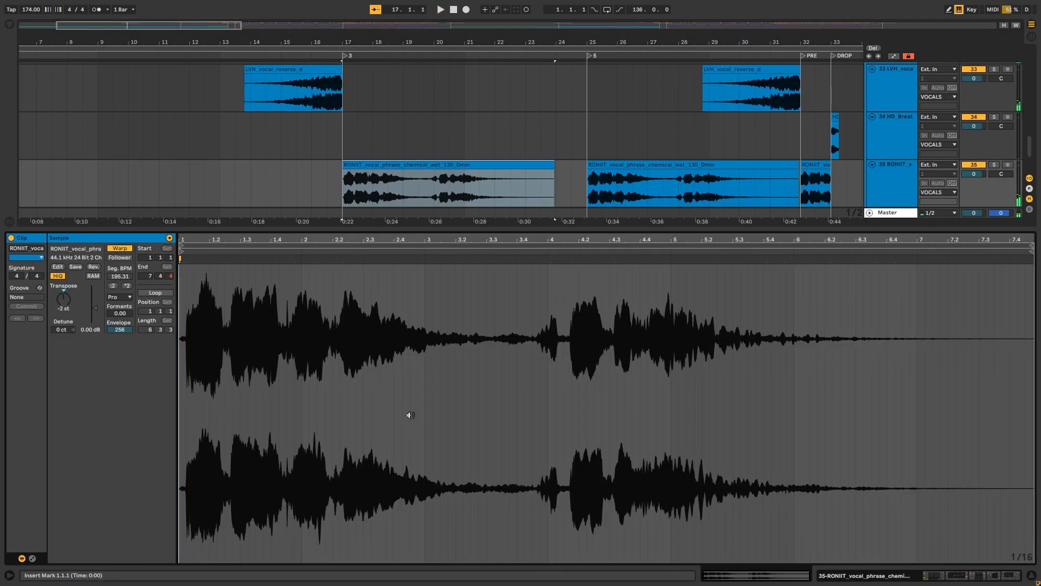
key(shift+Tab)
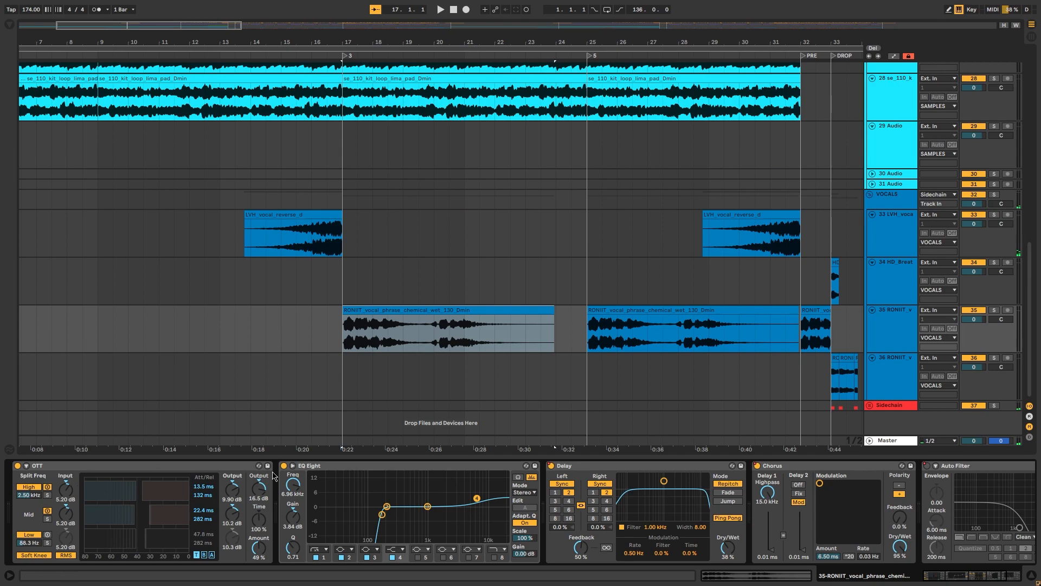
drag(950, 567, 989, 577)
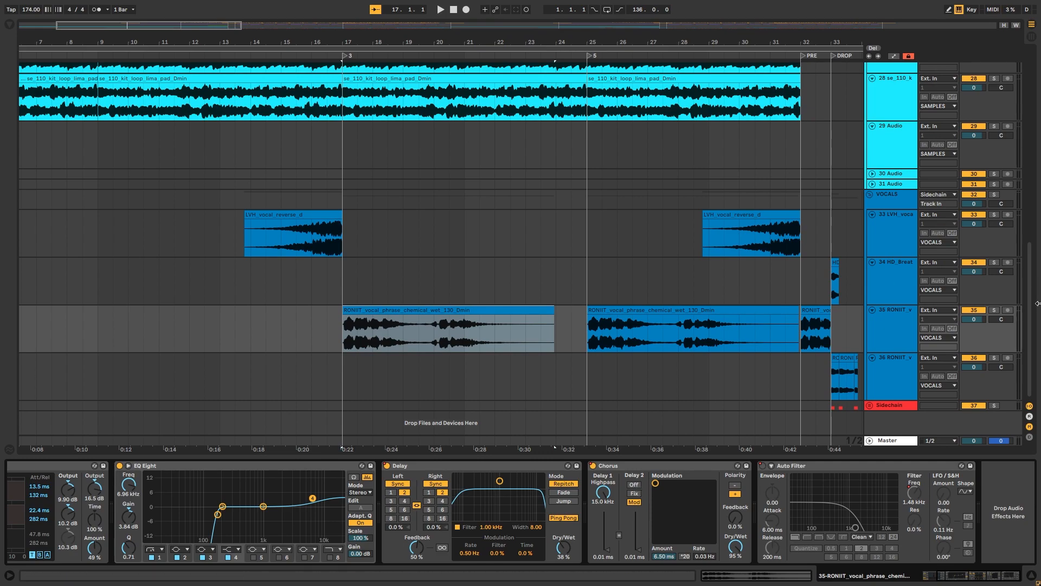
Unfold the Bass tracks in the BASS group so their MIDI clips are shown at full height
scroll(1029, 326, up, 15)
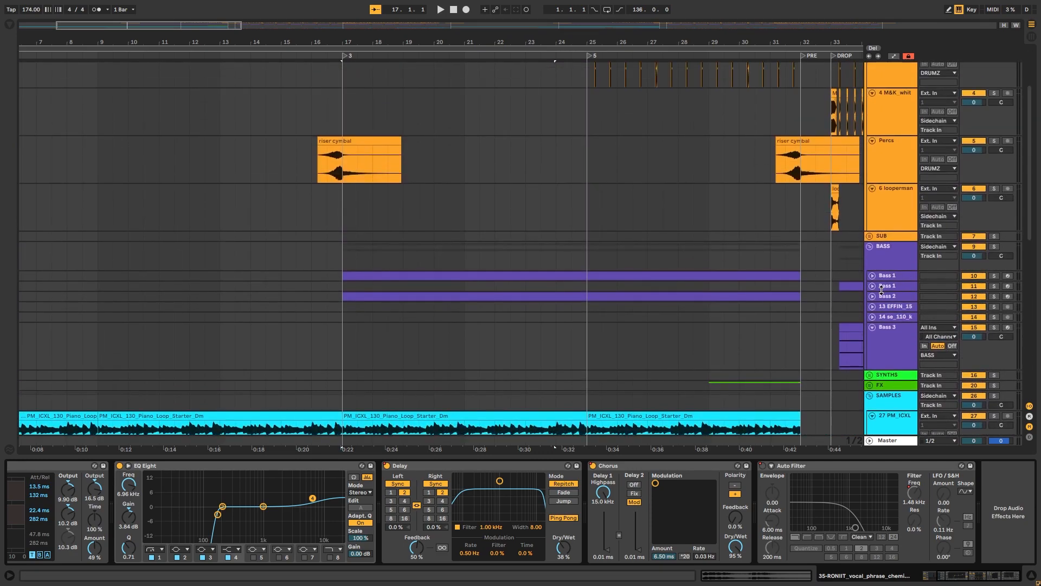
click(872, 287)
click(872, 276)
scroll(658, 298, down, 2)
Select the Bass 2 track and open its Serum synth to examine the oscillator settings
click(914, 280)
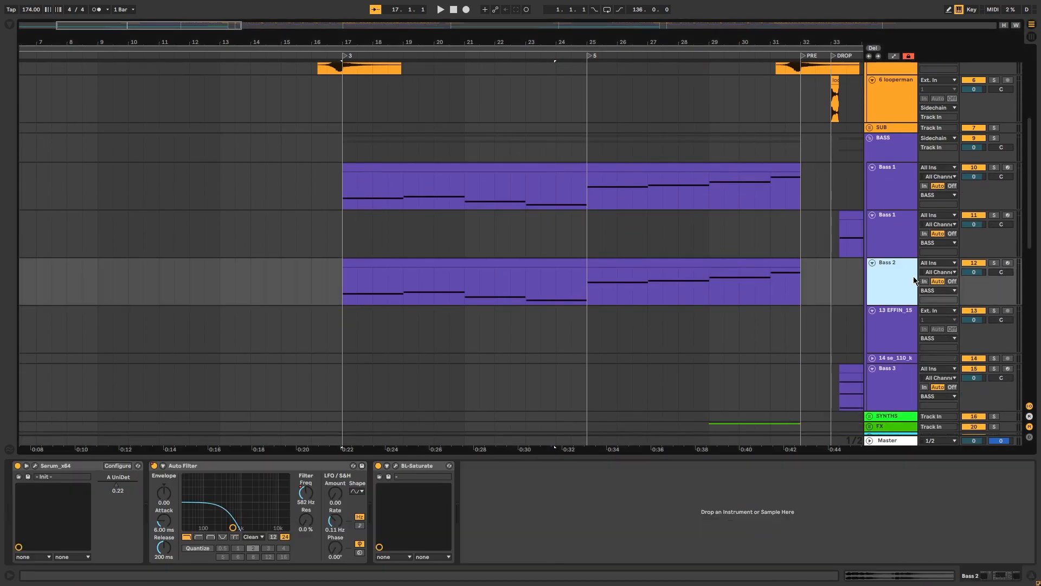
scroll(513, 356, up, 1)
click(35, 466)
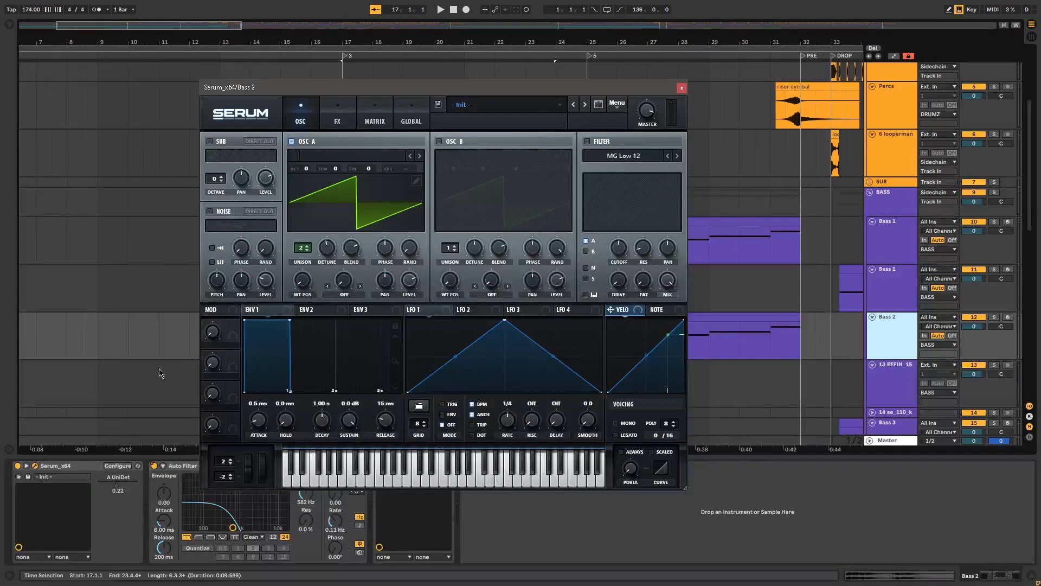
drag(399, 92, 315, 86)
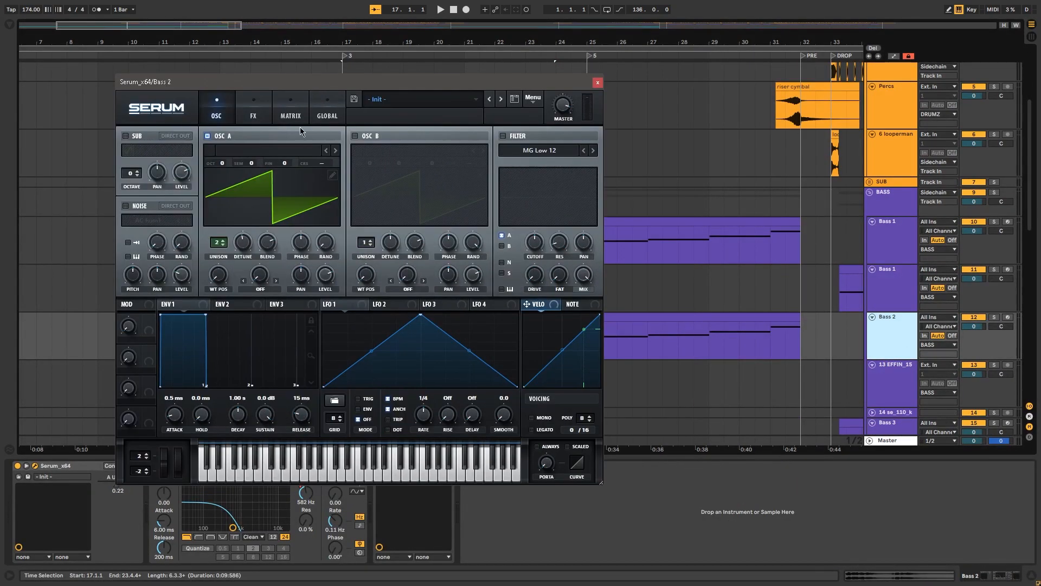
Solo the Bass 2 track, close its Serum window, and play the build from 27.3.1
click(999, 321)
click(598, 83)
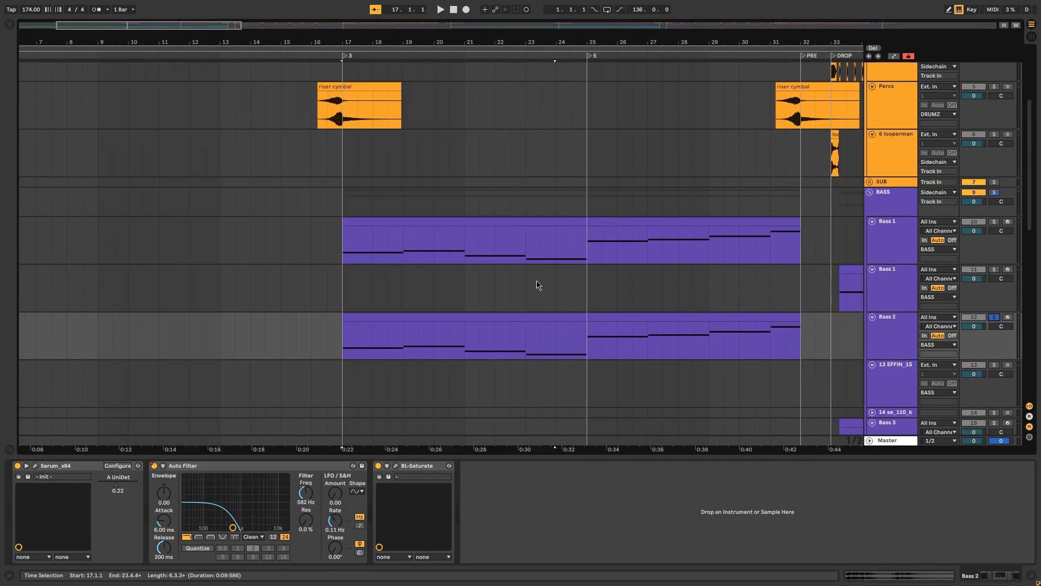
click(667, 287)
key(space)
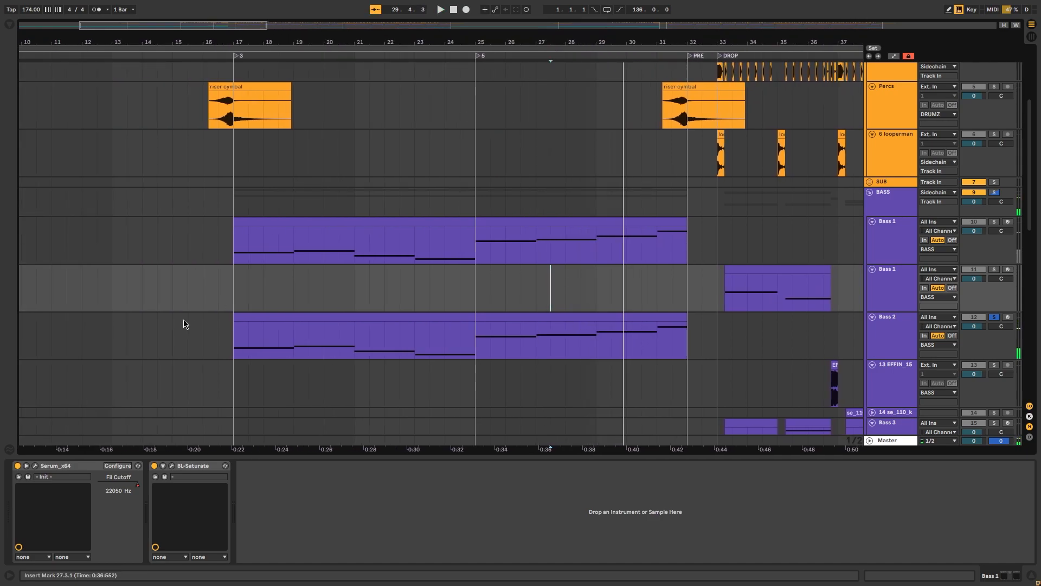
Arm the first Bass 1 track and open its Serum synth, bringing up the effects page with the Tube distortion
click(1003, 227)
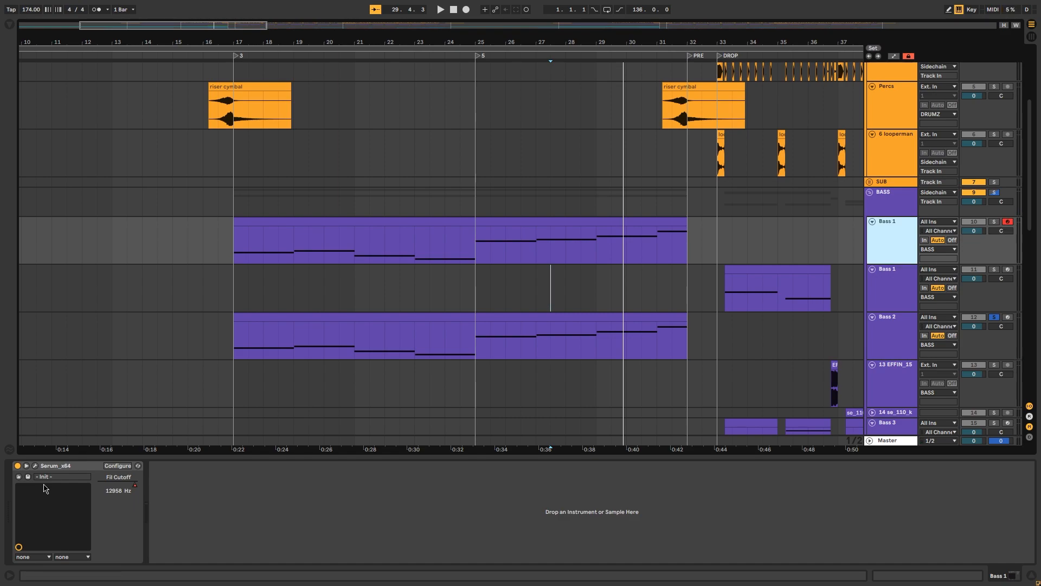
click(35, 466)
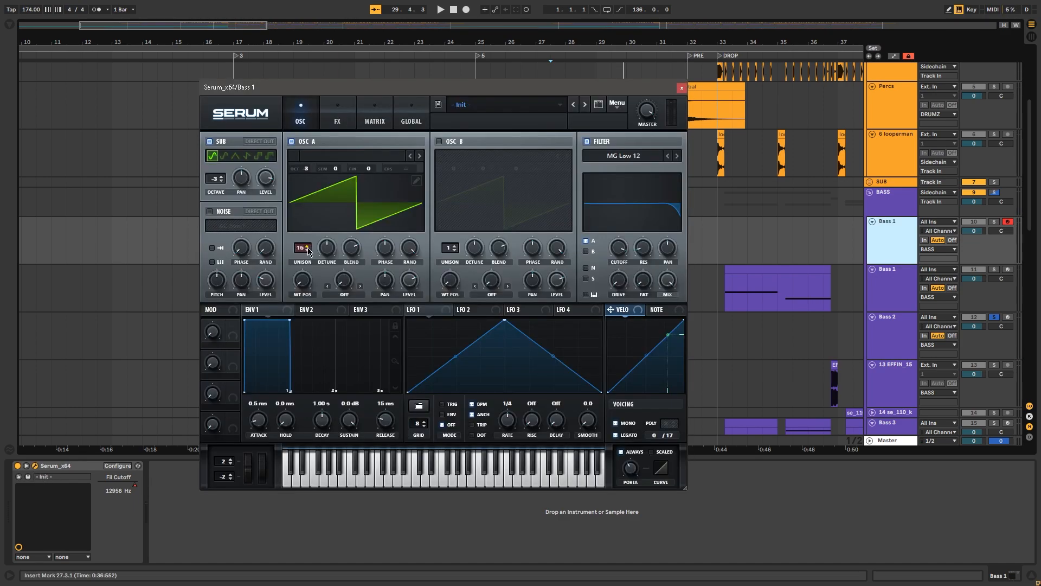
click(336, 123)
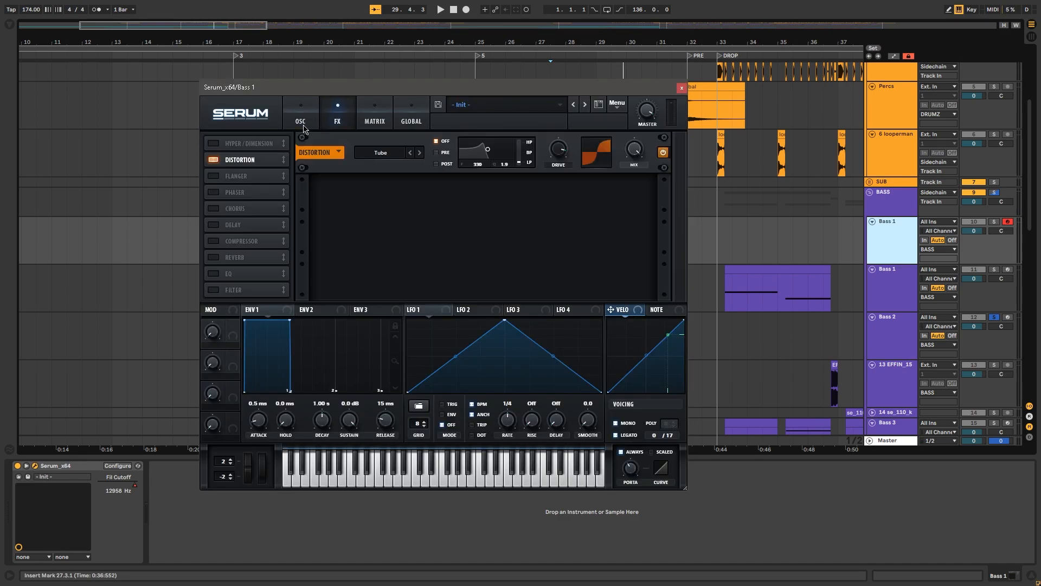
Examine the oscillator page of the first Bass 1 track's Serum, and close the synth window
click(290, 126)
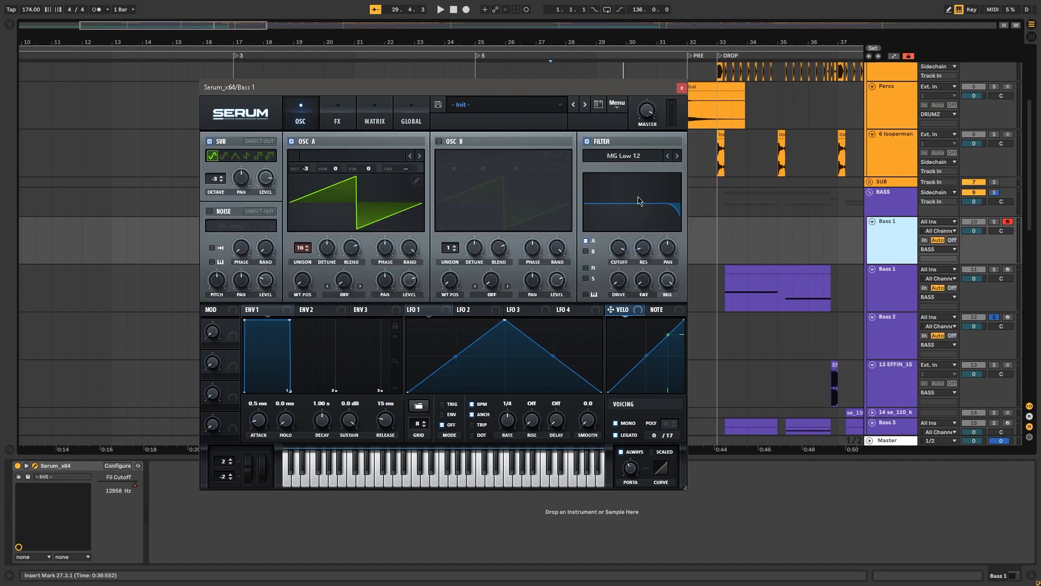
drag(532, 91, 456, 76)
click(606, 73)
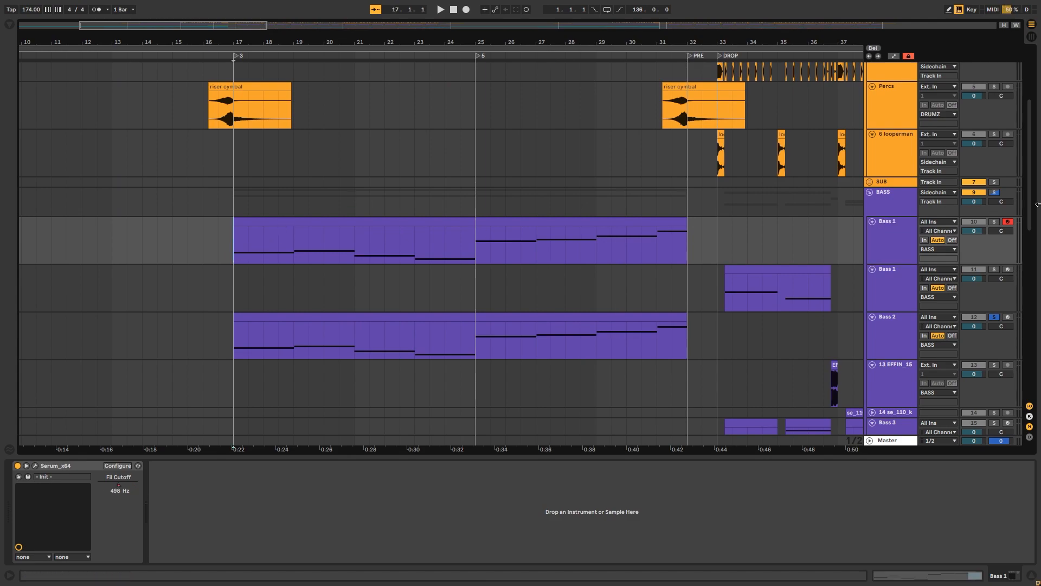
Play from bar 17 with the first Bass 1 track soloed, and clear its solo after listening
key(space)
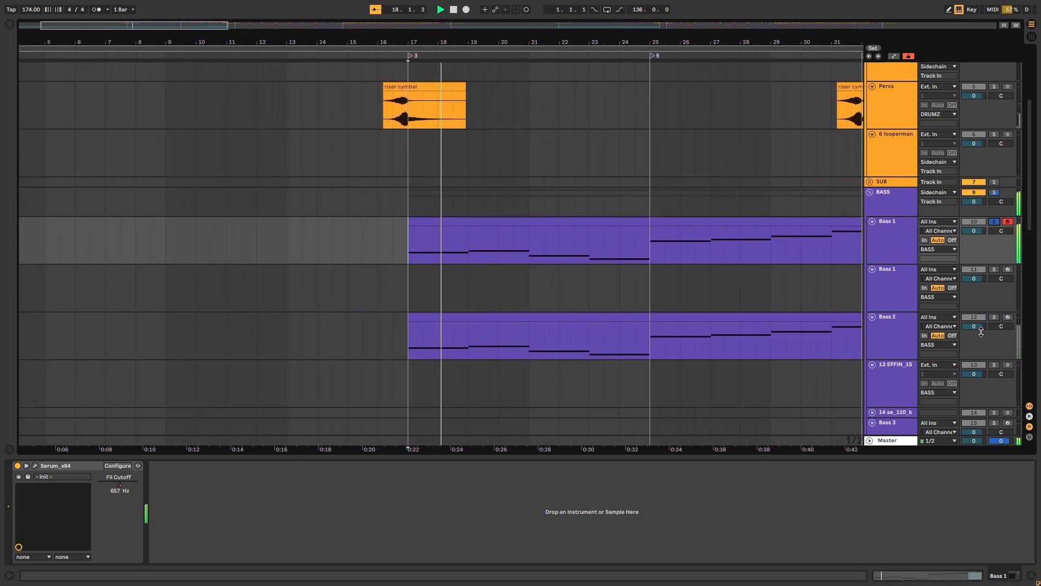
click(995, 222)
click(994, 223)
Highlight the piano loop and lima pad clips in the SAMPLES group leading up to the PRE marker
scroll(505, 291, up, 5)
scroll(505, 291, down, 10)
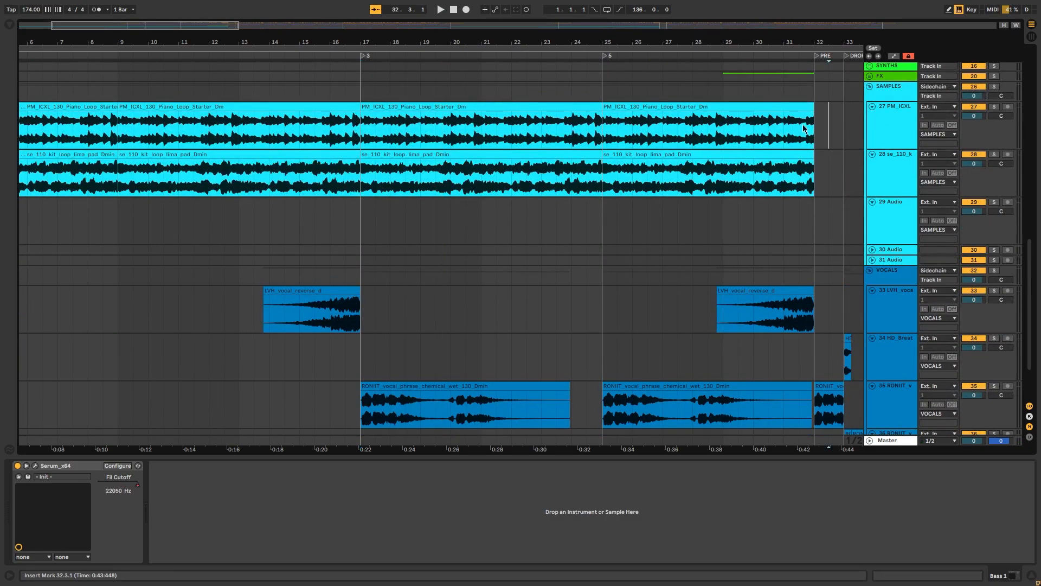
drag(827, 126, 224, 228)
click(633, 275)
Highlight the Kick and Snare clips of the build between bars 25 and 32
scroll(633, 275, up, 10)
scroll(617, 147, up, 1)
drag(760, 45, 578, 97)
scroll(617, 150, up, 2)
drag(203, 112, 833, 116)
drag(245, 157, 834, 165)
Highlight the SOLTAN_fx_lift_02 riser on the FX 1 track from bar 29 to bar 32
scroll(693, 163, down, 9)
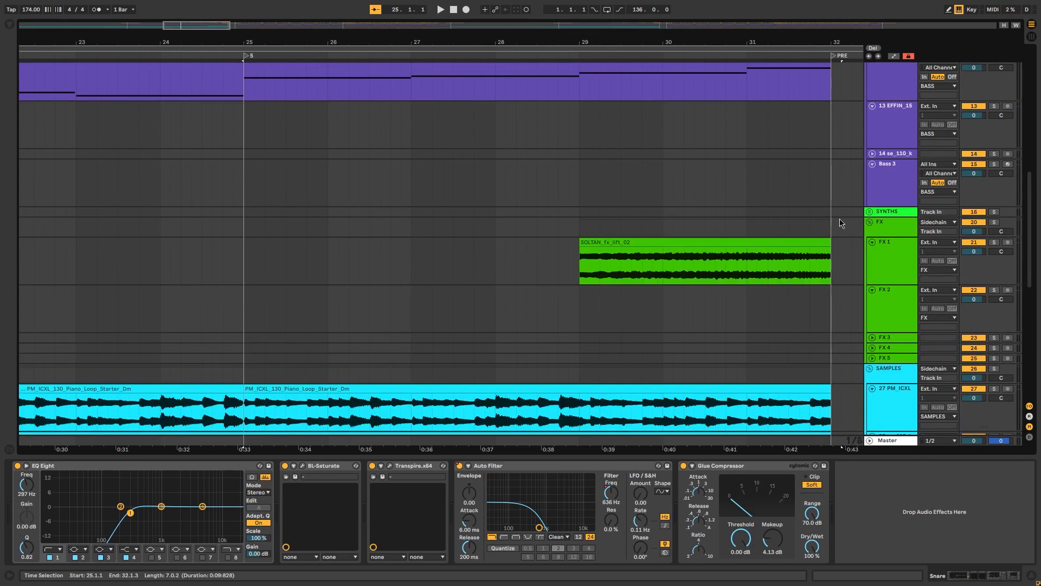
scroll(842, 223, down, 1)
drag(591, 163, 829, 190)
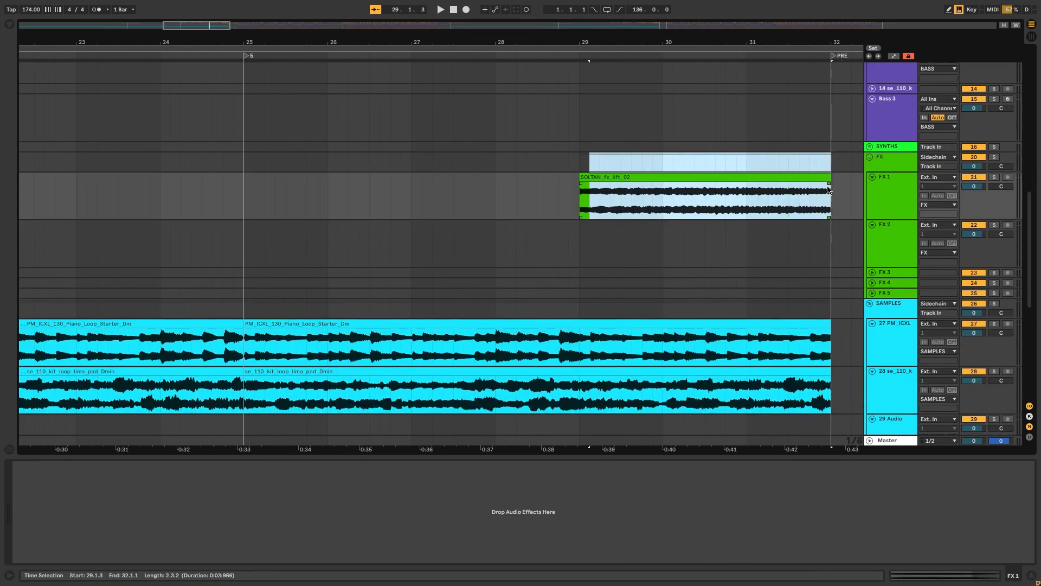
drag(547, 167, 834, 193)
Solo the FX 1 track and play its riser from 29.4.3
click(902, 191)
drag(657, 44, 503, 39)
click(498, 71)
click(895, 187)
click(994, 177)
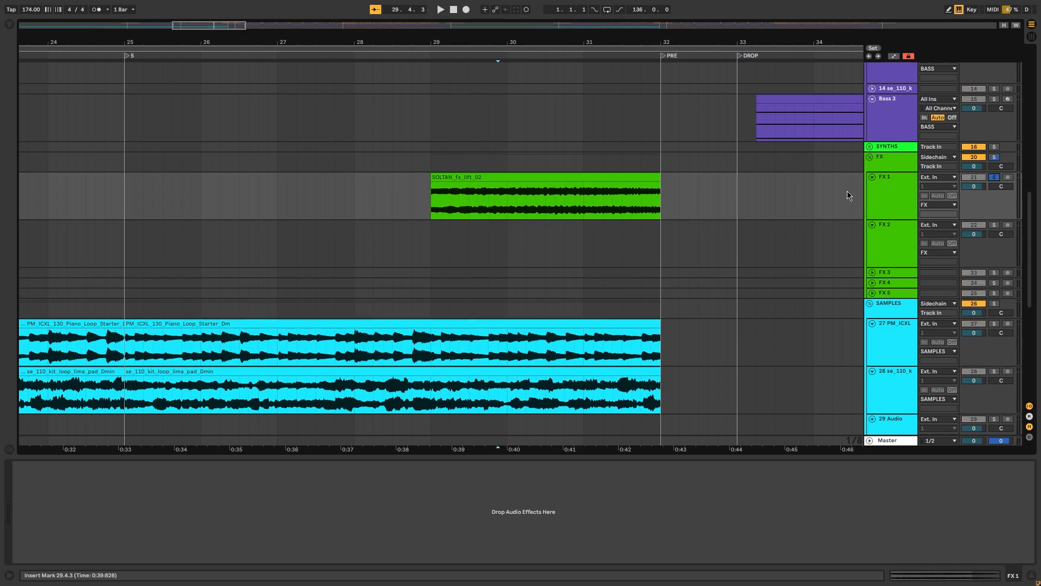
key(space)
drag(548, 44, 679, 41)
Clear the solo and play the PRE section from bar 32 to hear the vocal phrase leading into the drop
scroll(671, 172, down, 6)
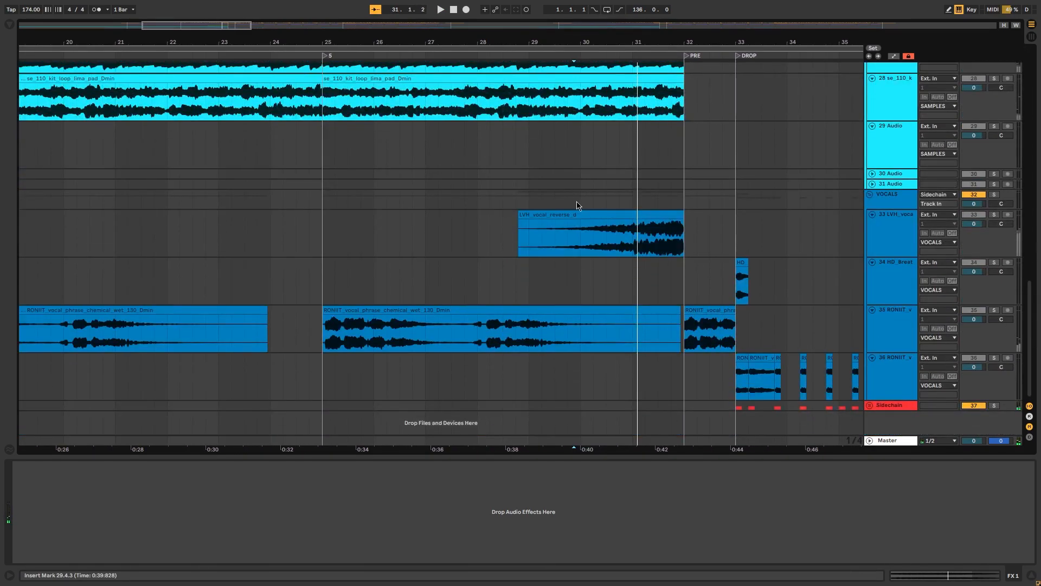
drag(580, 205, 761, 228)
click(682, 152)
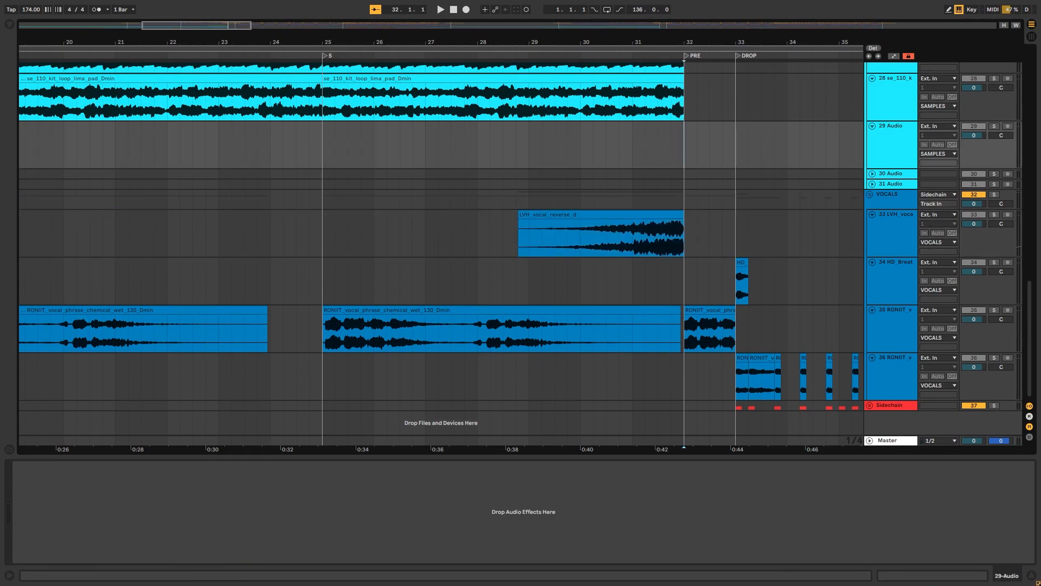
scroll(477, 160, right, 5)
click(994, 197)
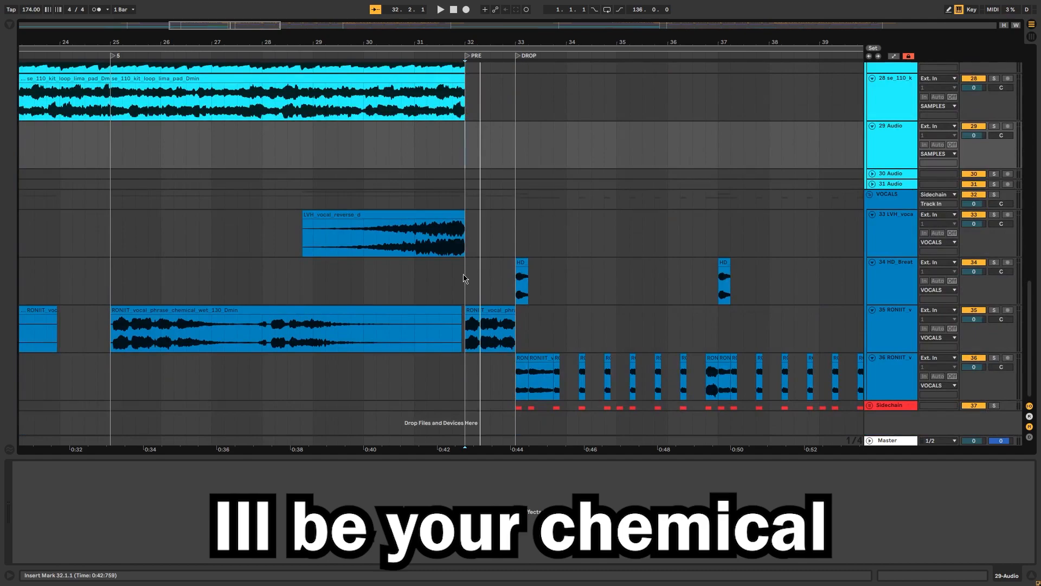
click(464, 278)
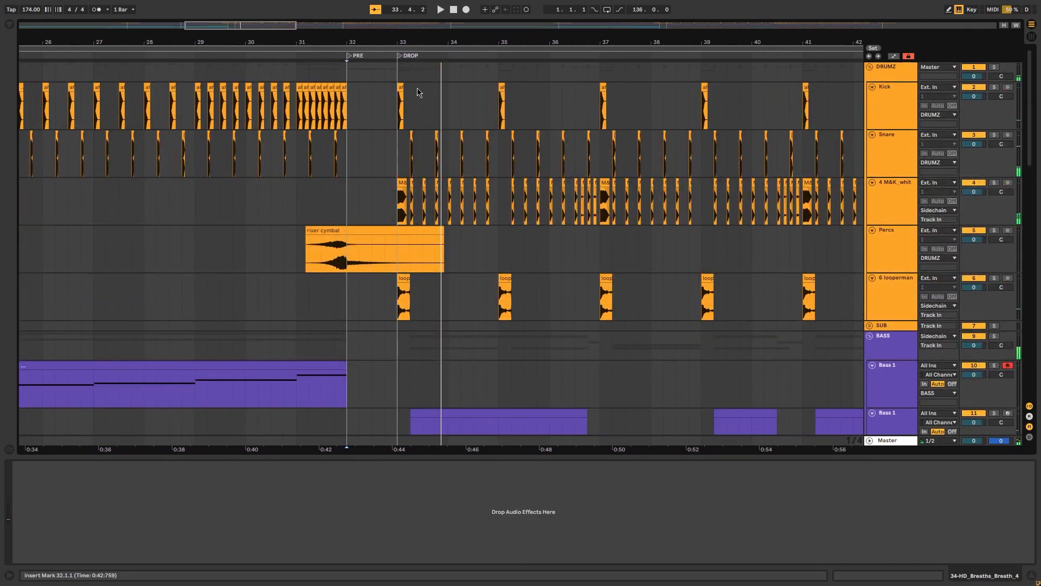
Examine how the drum and bass clips are laid out around the PRE and DROP markers
scroll(401, 142, up, 5)
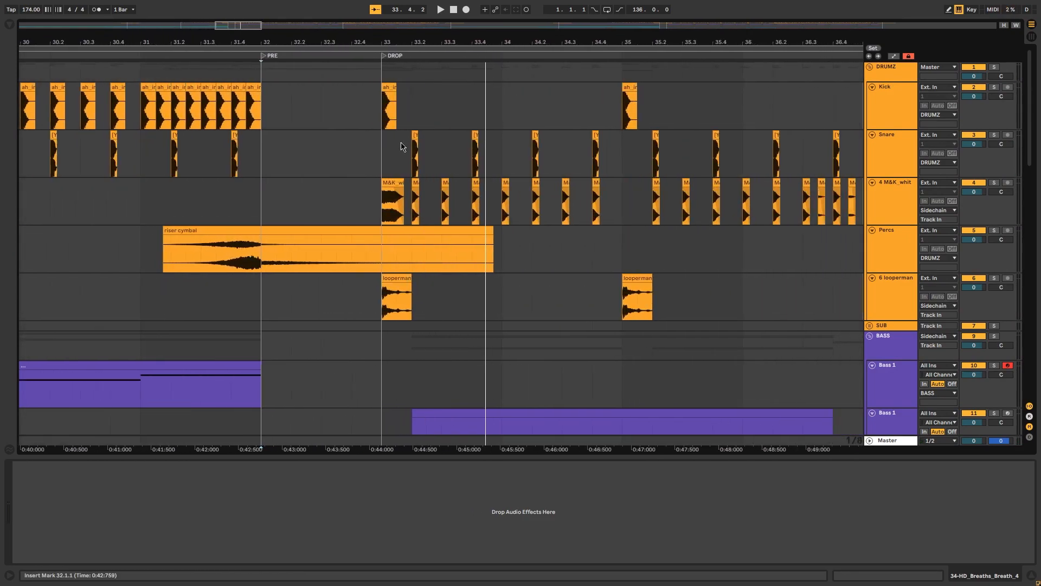
scroll(468, 43, down, 3)
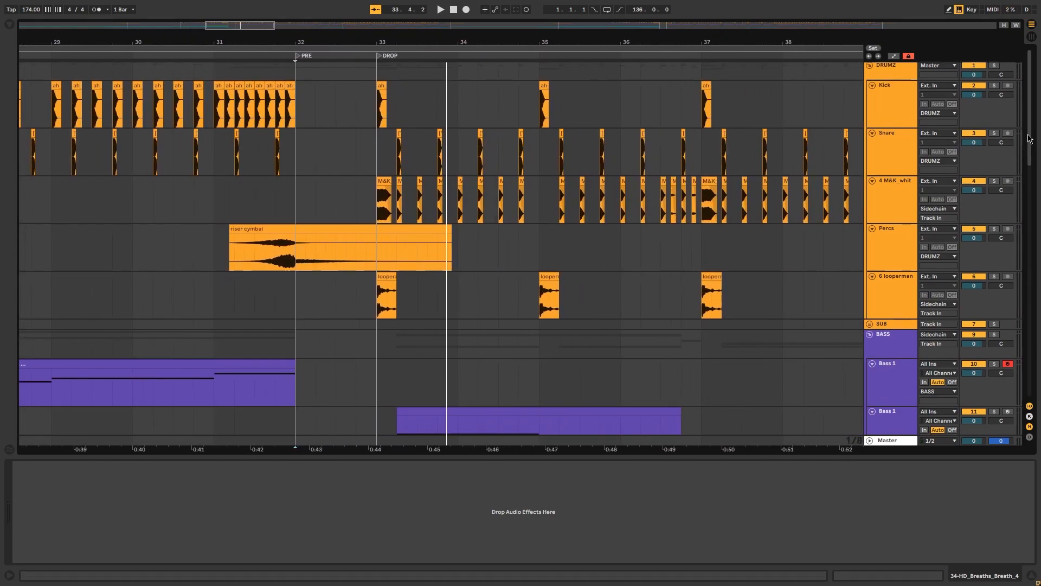
drag(488, 31, 427, 62)
mouse_move(1030, 130)
mouse_down()
mouse_move(1006, 247)
mouse_move(1014, 121)
mouse_up()
drag(576, 49, 315, 16)
drag(1028, 152, 941, 198)
scroll(942, 197, up, 5)
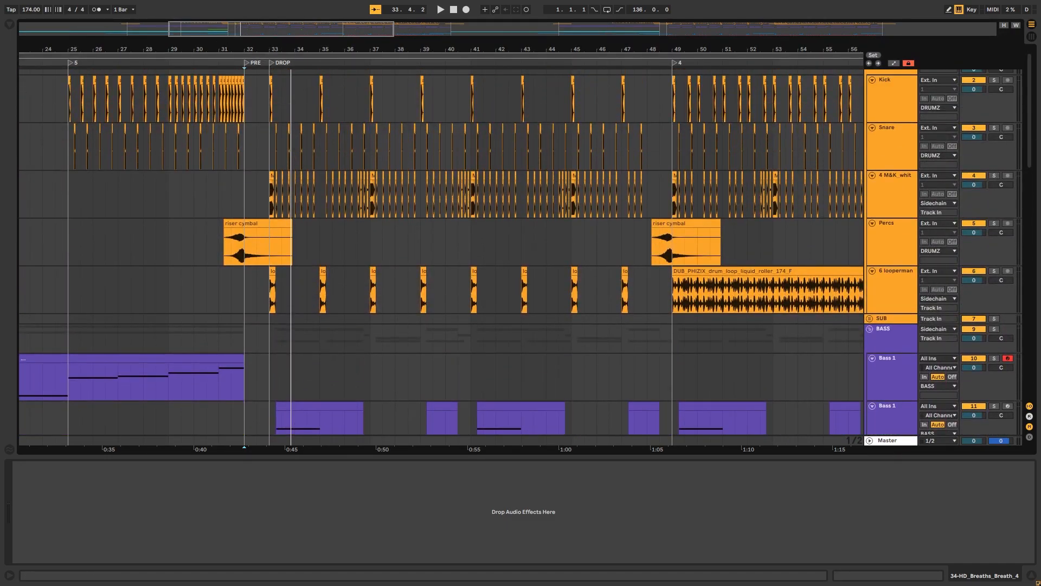
Highlight the Kick, Snare and M&K white noise clips across the first four bars of the drop
drag(267, 49, 269, 81)
scroll(344, 162, down, 5)
drag(352, 333, 268, 349)
click(567, 353)
scroll(268, 349, up, 5)
drag(265, 108, 550, 111)
drag(255, 177, 575, 198)
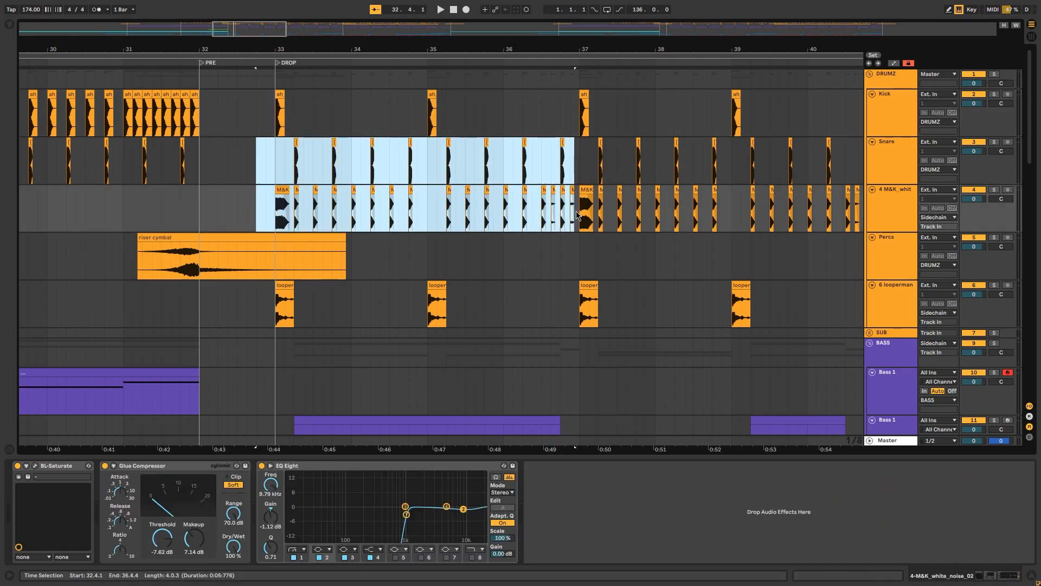
click(575, 200)
Highlight the layered kick, white noise, cymbal and looperman hits at bar 33 and examine the surrounding drum pattern
drag(271, 49, 271, 76)
click(276, 209)
drag(277, 111, 369, 266)
click(237, 163)
drag(374, 38, 384, 6)
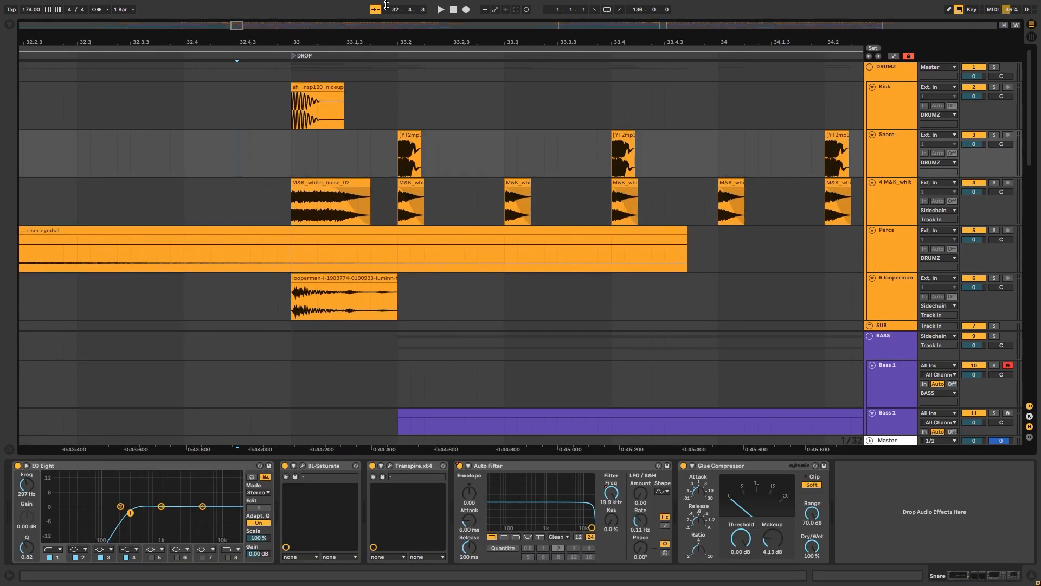
drag(358, 43, 392, 19)
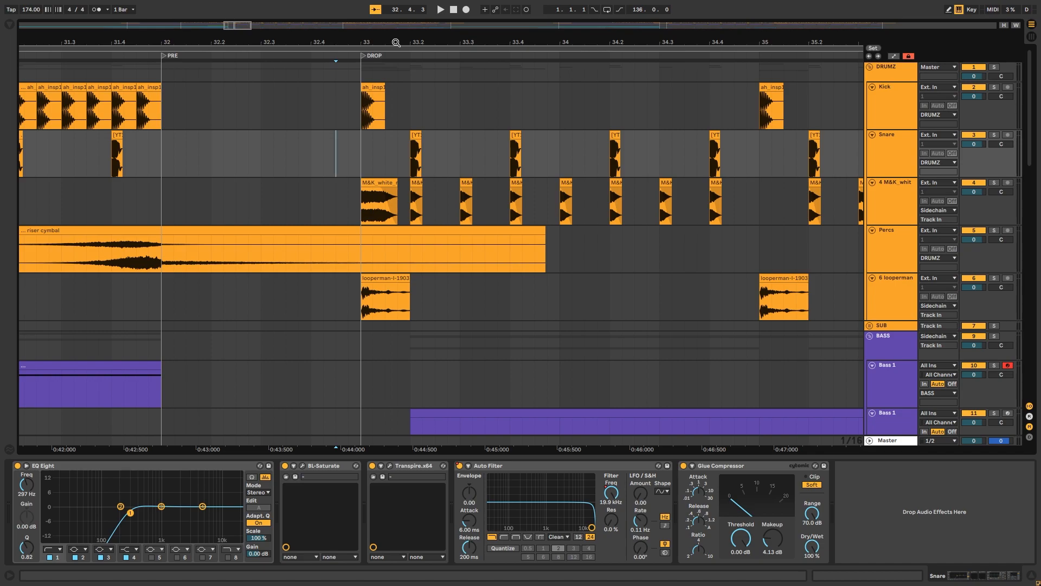
Audition the drop's drums from just before bar 33 with the DRUMZ group and the M&K white noise track soloed
click(324, 103)
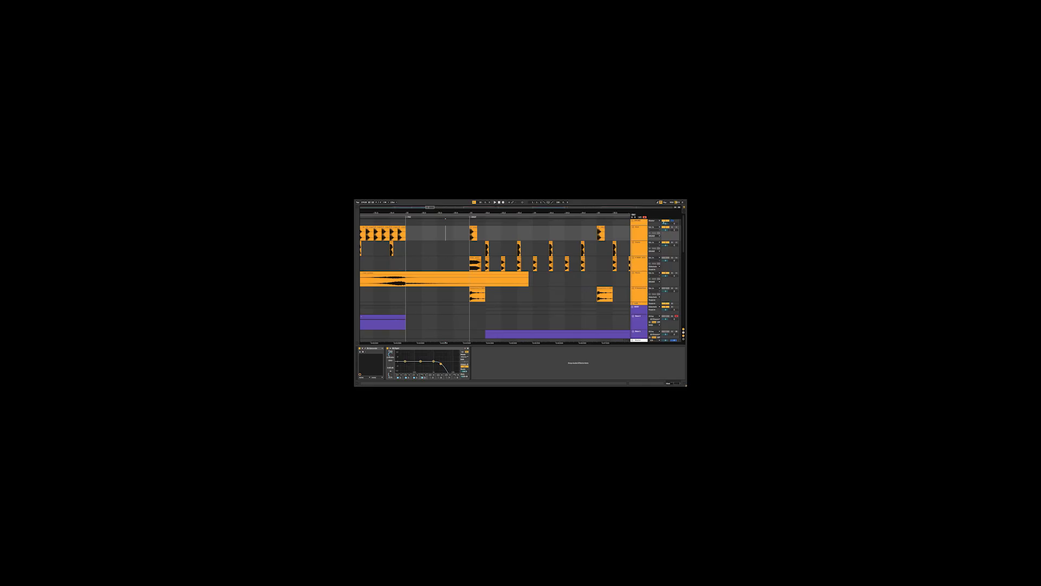
key(space)
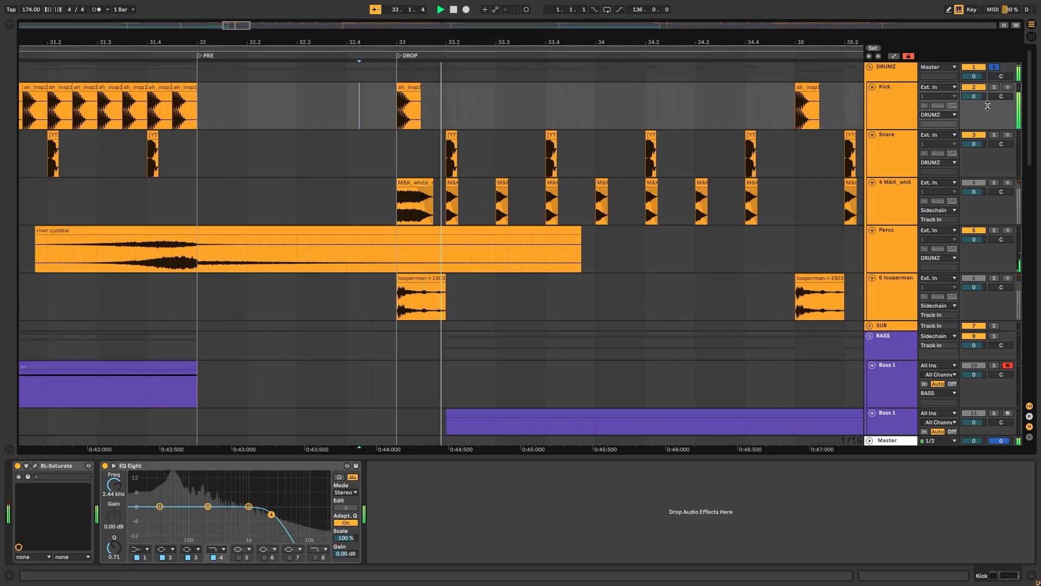
key(space)
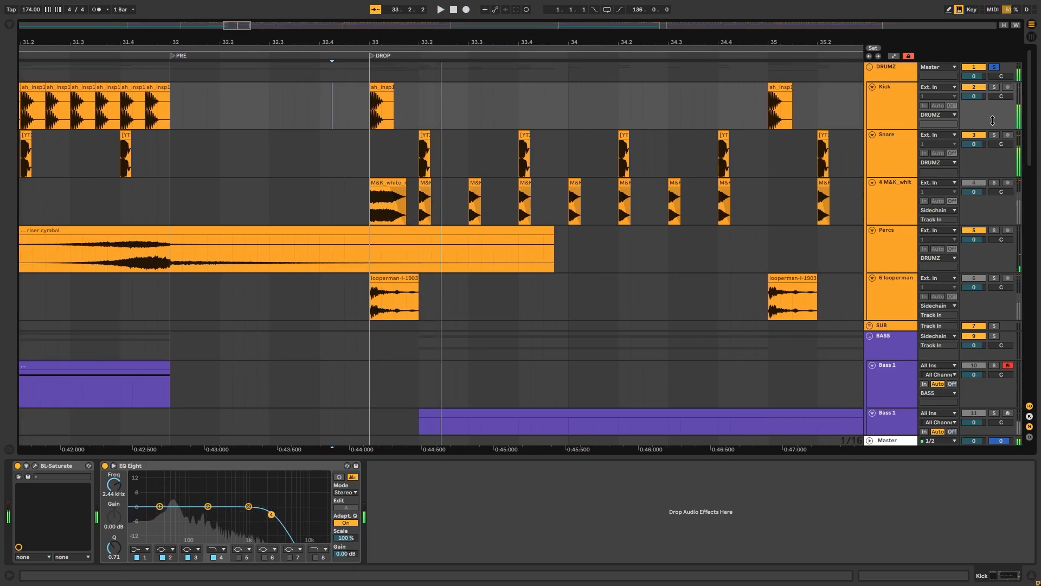
key(space)
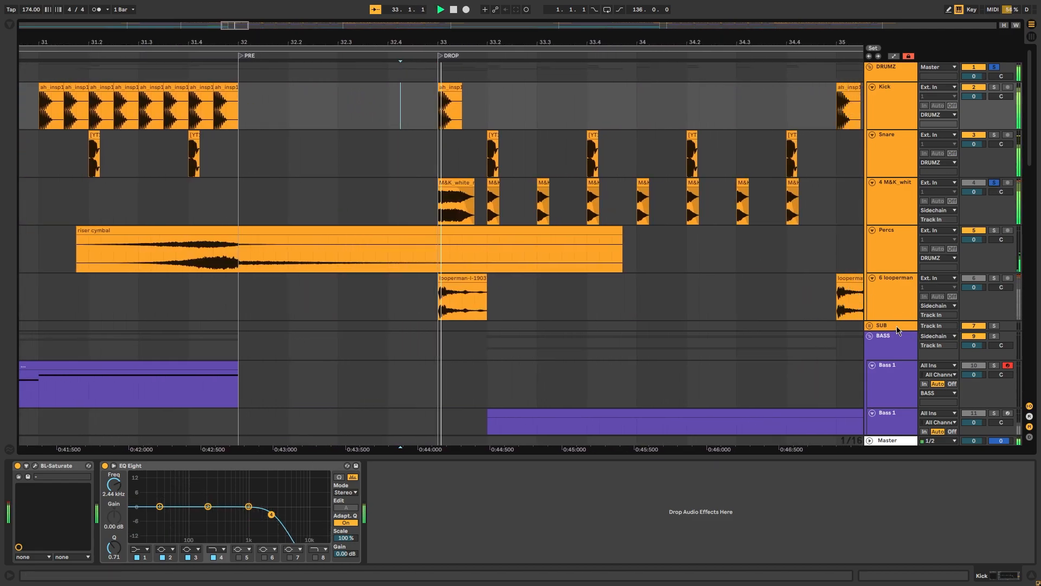
key(space)
Solo the 6 looperman track and play its hit at the start of the drop, comparing it with the full mix
scroll(651, 284, down, 2)
key(space)
key(space)
click(995, 224)
key(space)
key(space)
key(space)
key(space)
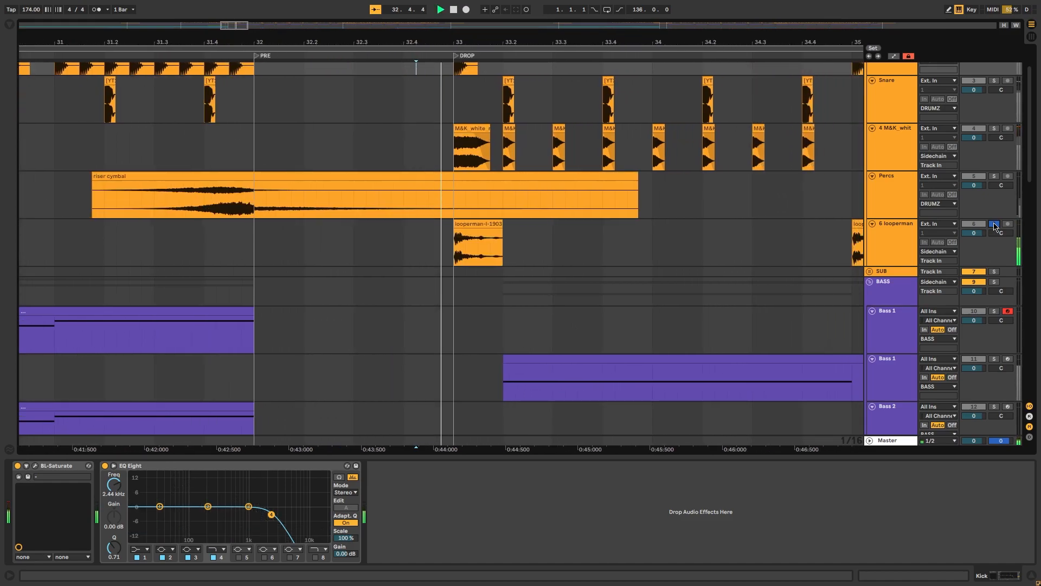
key(space)
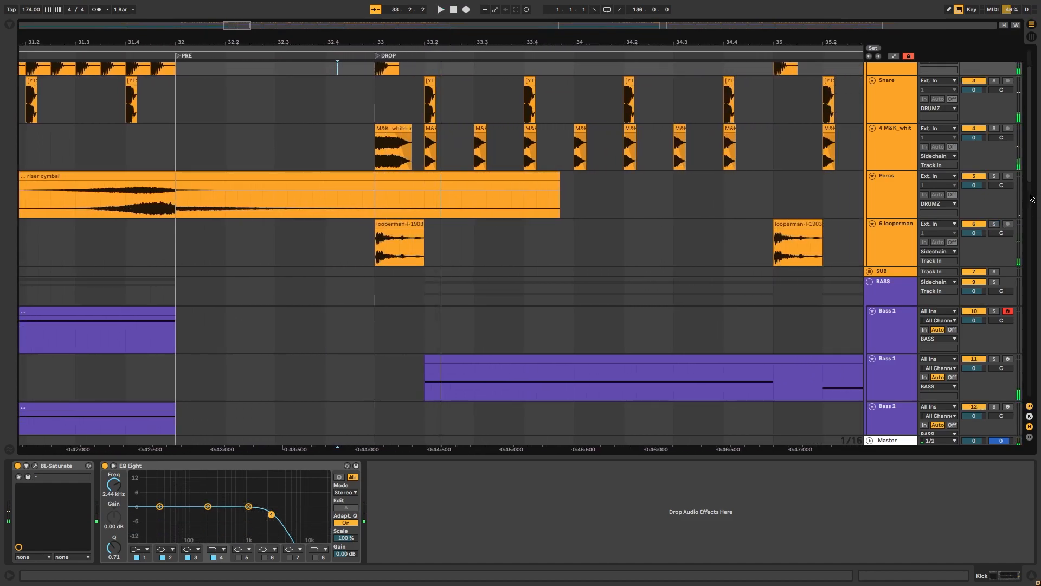
Solo the second Bass 1 track and play the drop bassline from 33.1.4
scroll(1028, 166, down, 5)
click(448, 203)
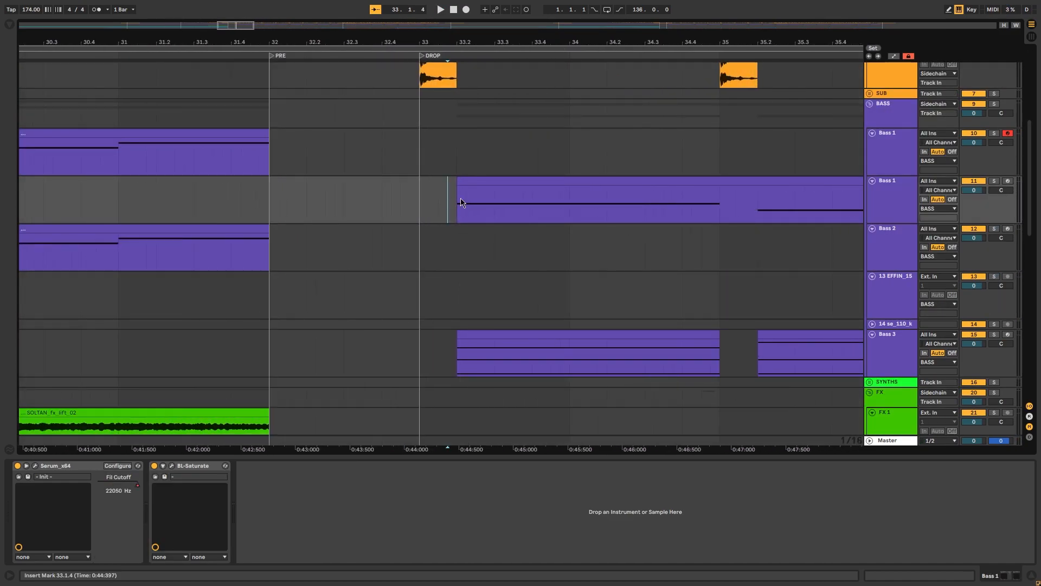
click(994, 180)
key(space)
Open the second Bass 1 track's Serum, examine its effects and oscillator pages, and close the window
click(880, 191)
click(26, 466)
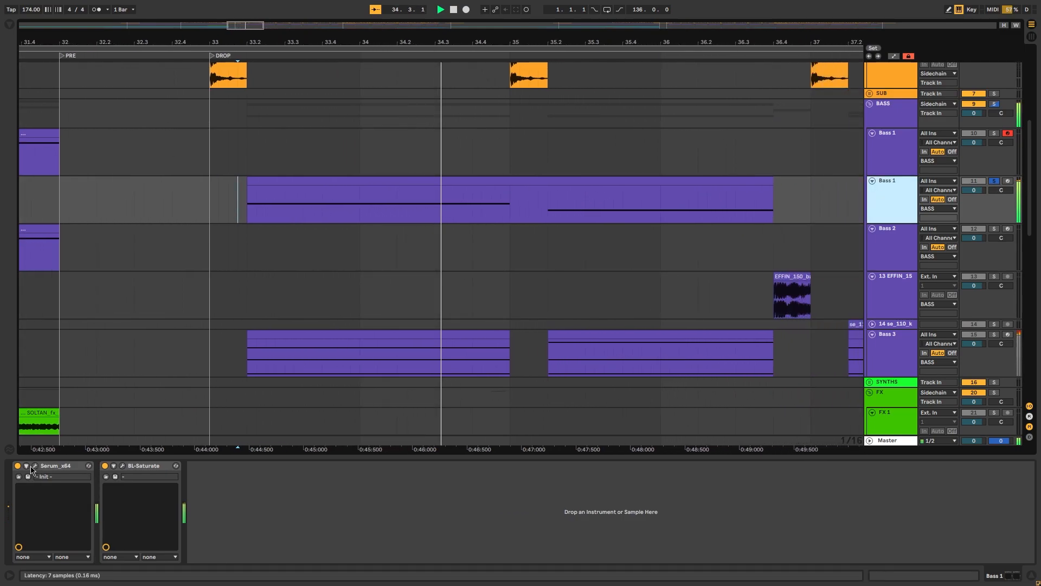
click(35, 465)
click(333, 116)
click(302, 116)
click(682, 88)
Select the first Bass 1 track's clip spanning bars 17 to 32
drag(560, 43, 561, 3)
click(379, 134)
click(875, 163)
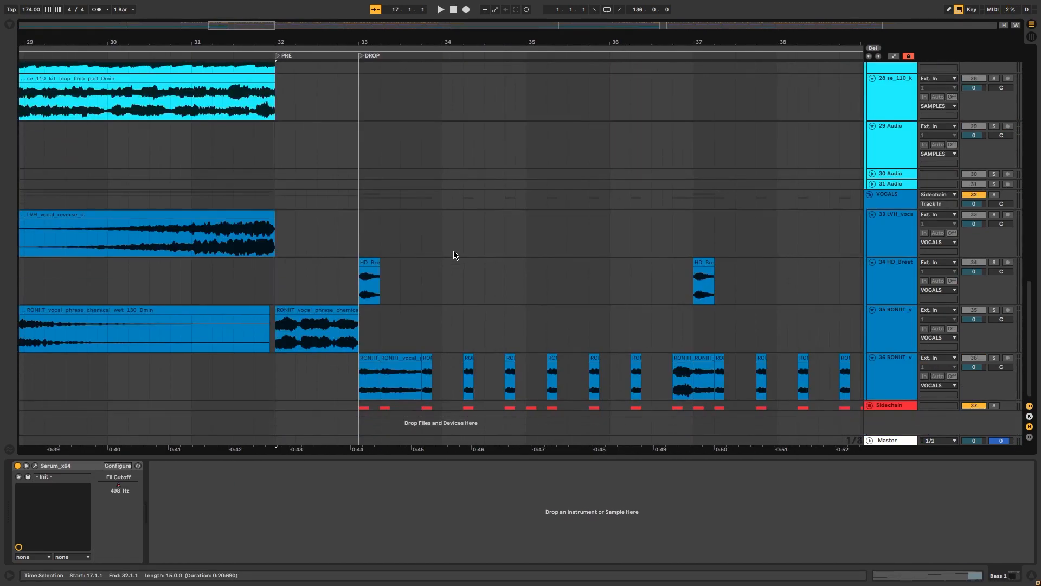
Solo the 36 RONIIT vocal track and play its chopped vocals from the DROP marker at bar 33
click(342, 268)
click(358, 379)
click(994, 358)
key(space)
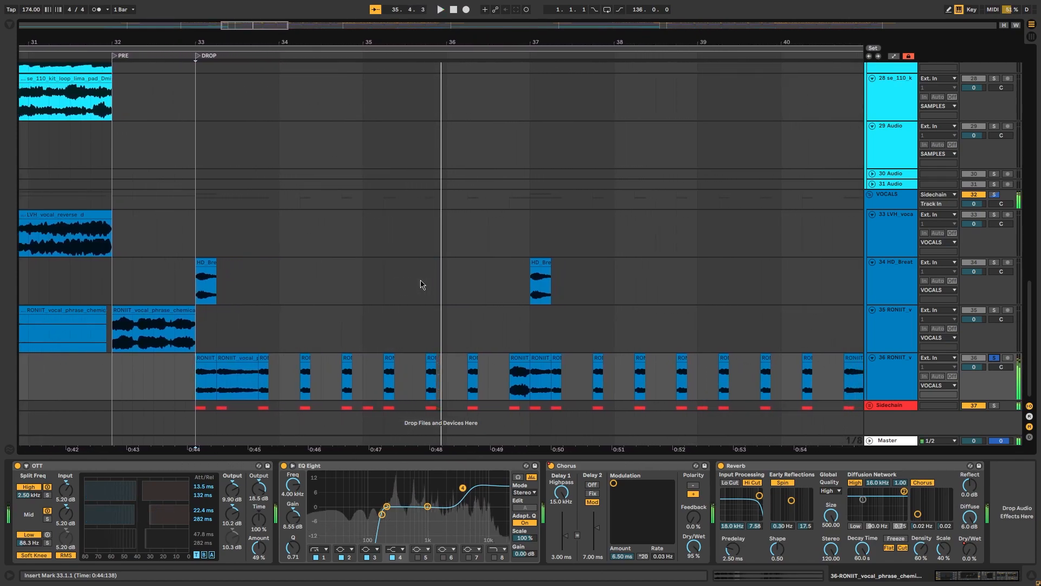
key(space)
Solo the FX 2 track and play its short effect clip just before bar 35
scroll(374, 275, up, 10)
drag(339, 41, 359, 50)
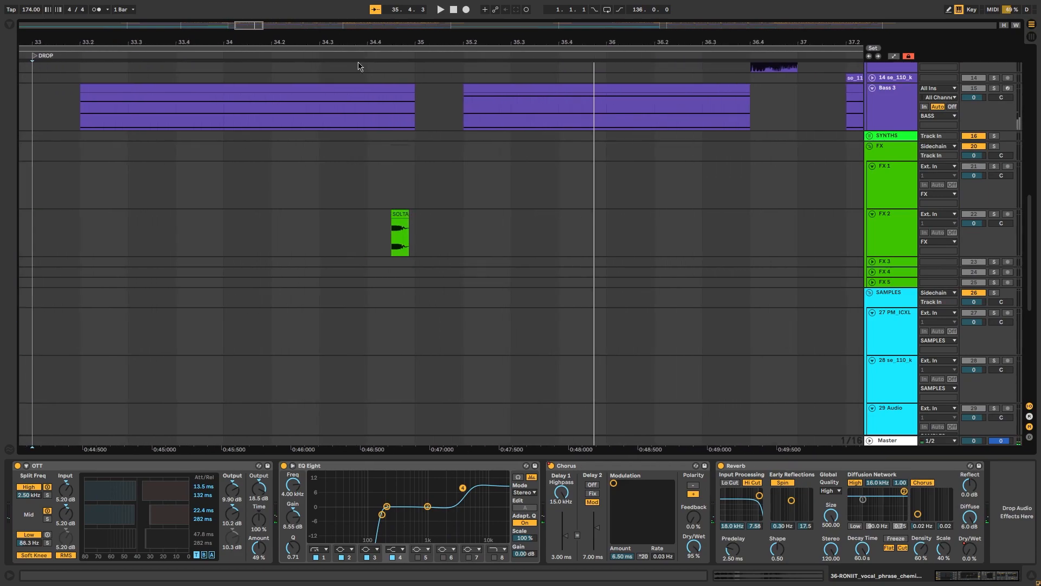
click(367, 233)
click(994, 214)
key(space)
key(space)
Solo the Bass 3 track, play it from 33.2.2 and look over its chain of devices
drag(458, 44, 546, 40)
click(399, 115)
scroll(373, 221, up, 1)
scroll(374, 220, up, 3)
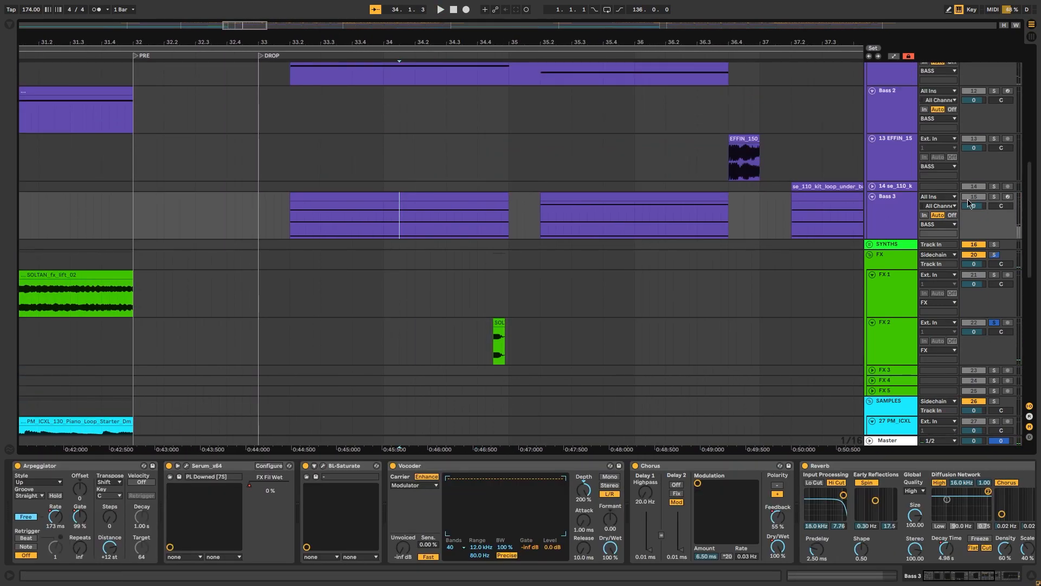
click(994, 196)
click(298, 221)
key(space)
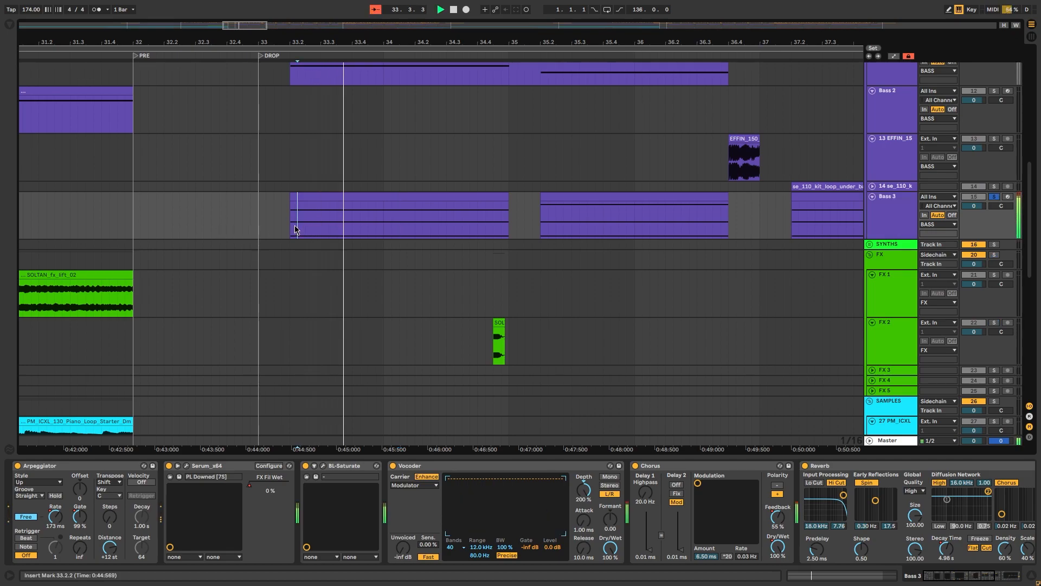
mouse_move(957, 576)
mouse_down()
mouse_move(984, 576)
mouse_move(959, 576)
mouse_up()
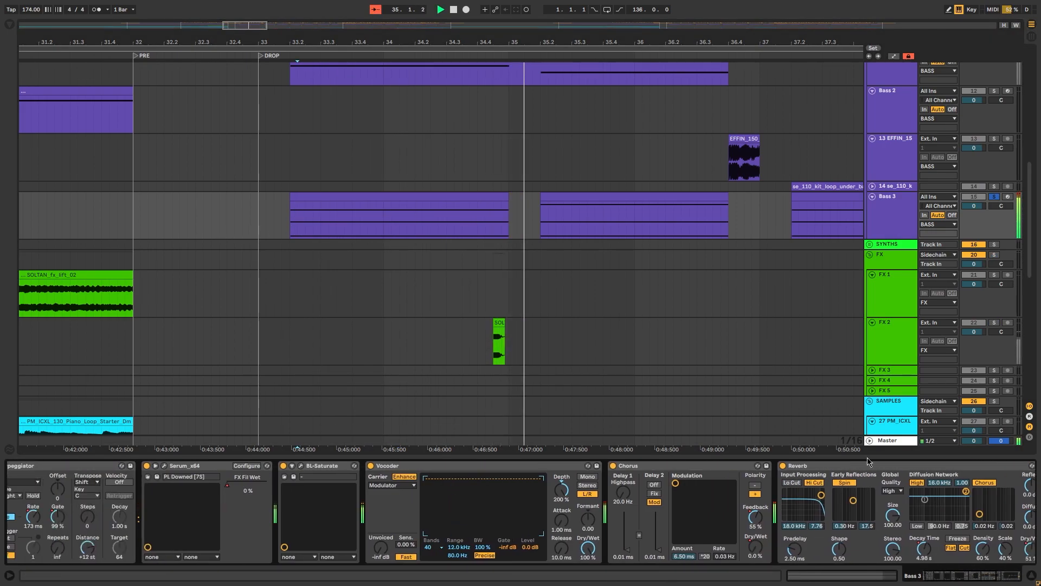
drag(548, 37, 548, 11)
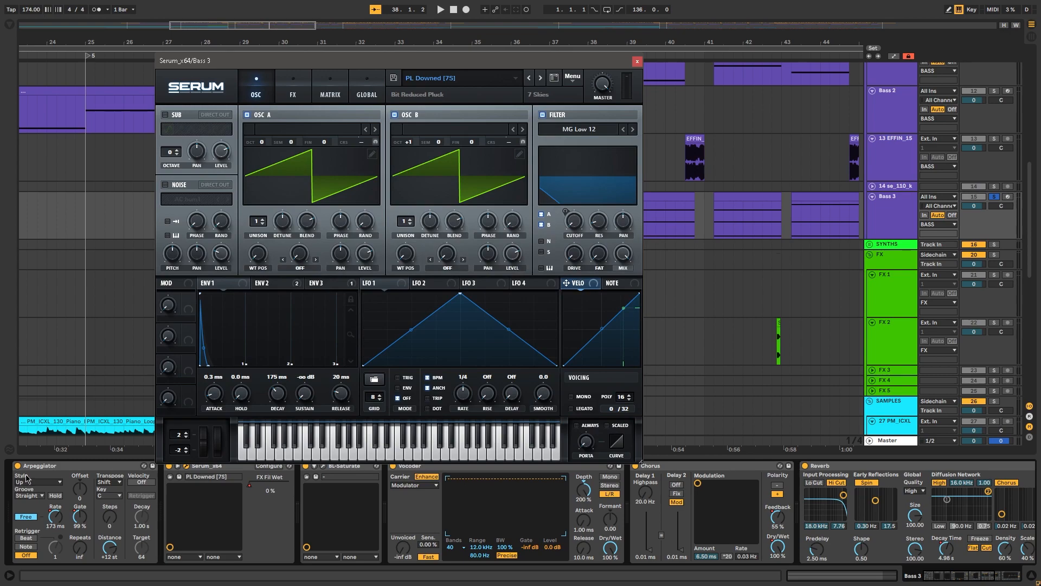
Bypass the Arpeggiator, BL-Saturate, Vocoder, Chorus and Reverb on the Bass 3 track
click(18, 465)
click(306, 466)
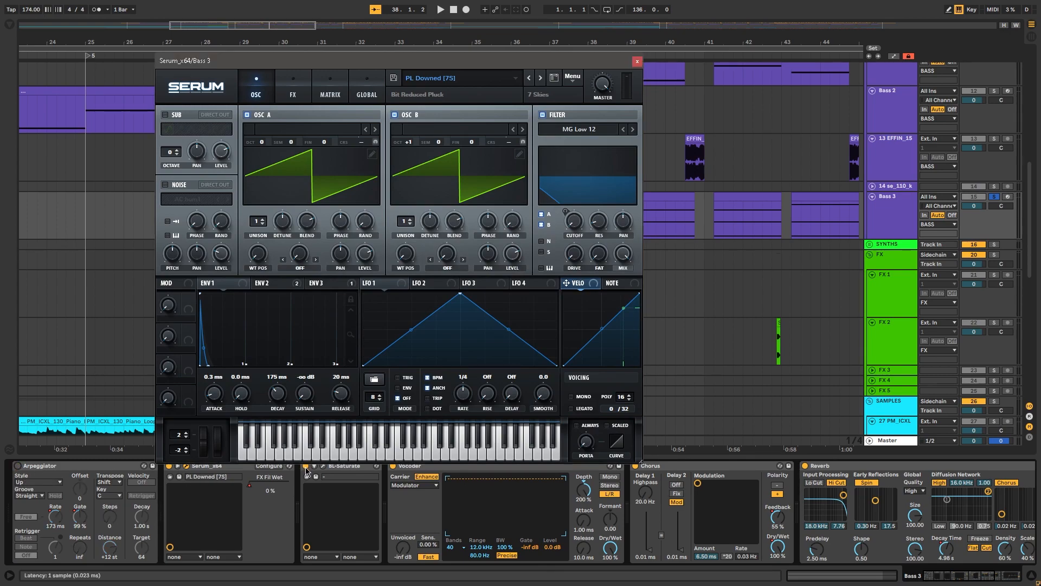
click(393, 466)
click(635, 466)
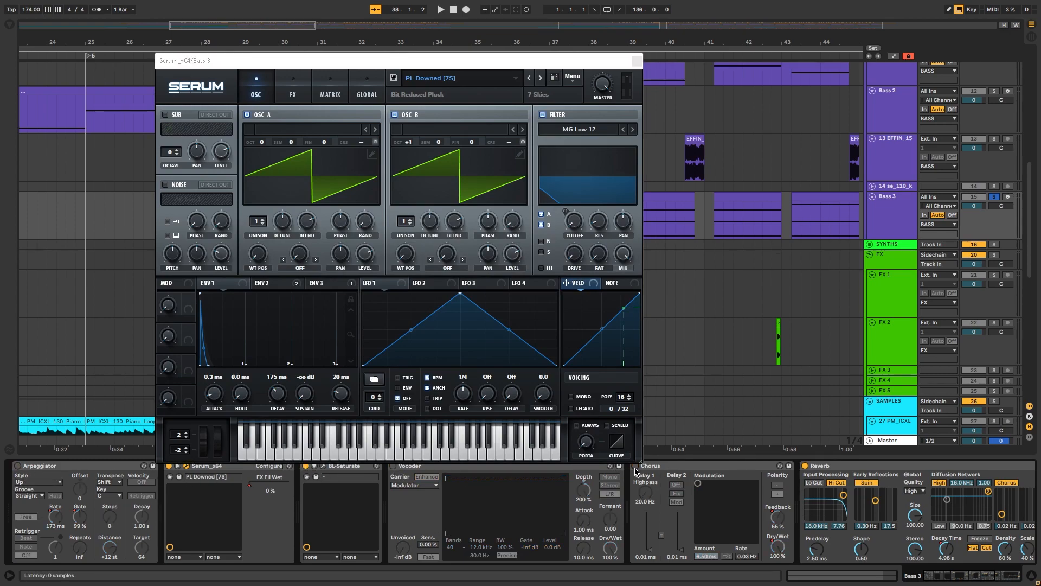
click(306, 467)
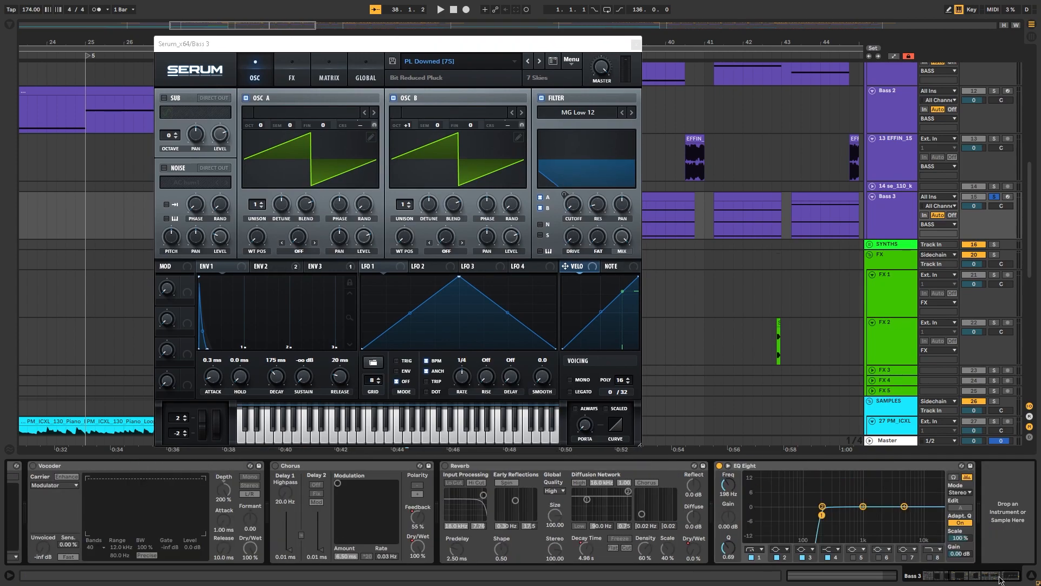
Play the Bass 3 track's raw Serum patch PL Downed [75] with the synth window open, and close that window
mouse_move(997, 576)
mouse_down()
mouse_move(860, 575)
mouse_move(1003, 573)
mouse_up()
click(442, 440)
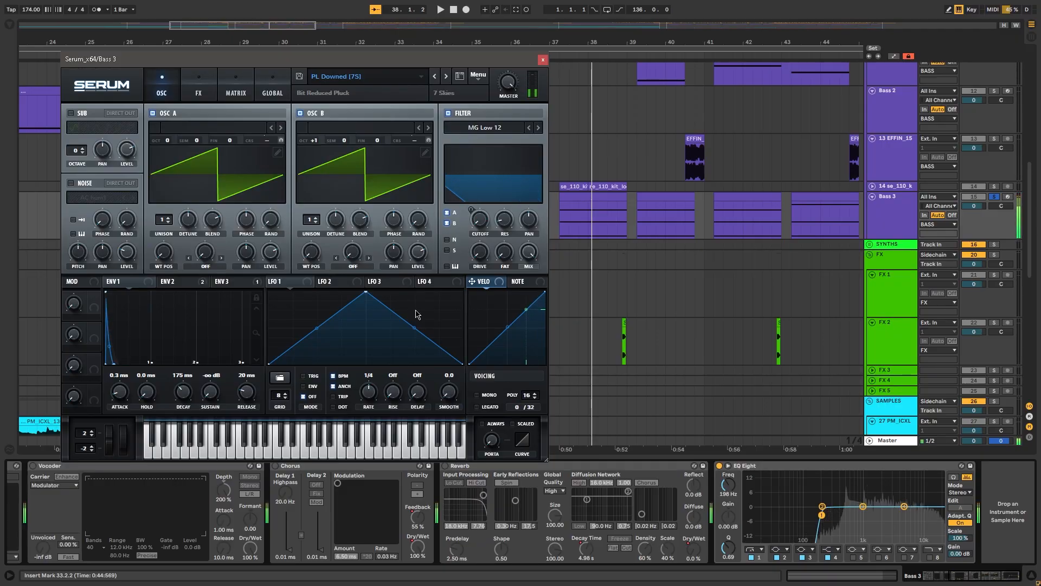
click(543, 60)
scroll(534, 199, down, 1)
drag(972, 576, 937, 574)
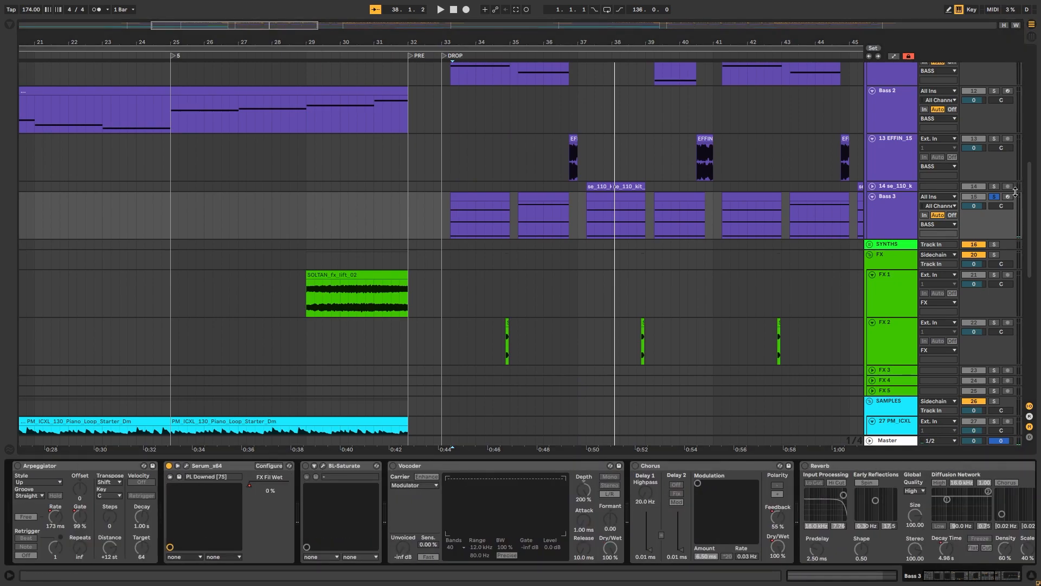
Play Bass 3 from 33.2.1 several times with its effects bypassed to hear only the raw synth
key(space)
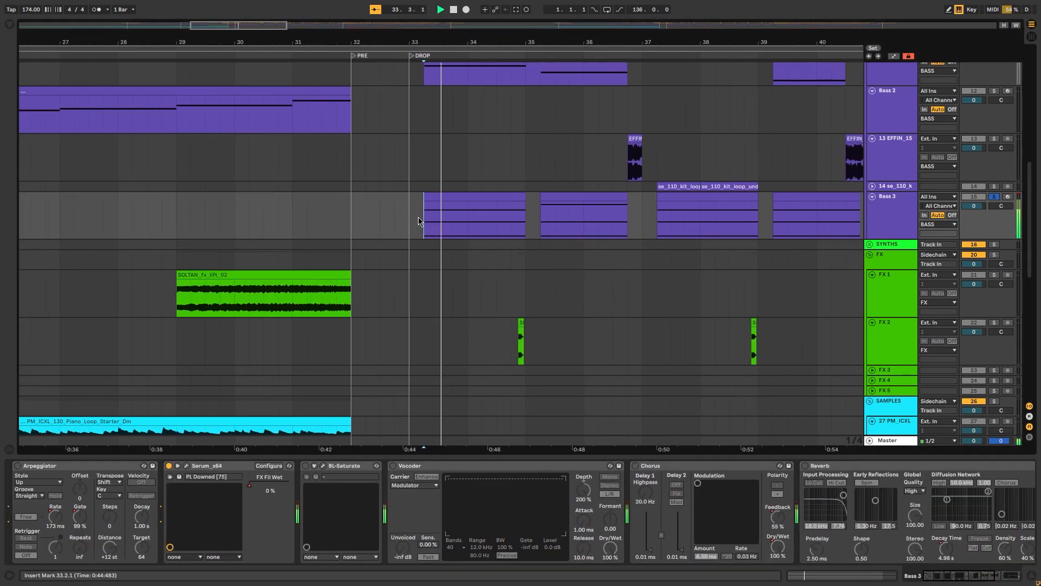
key(space)
key(space)
key(space)
key(space)
key(space)
key(space)
Turn the Arpeggiator on the Bass 3 track back on and play the part
drag(428, 43, 463, 51)
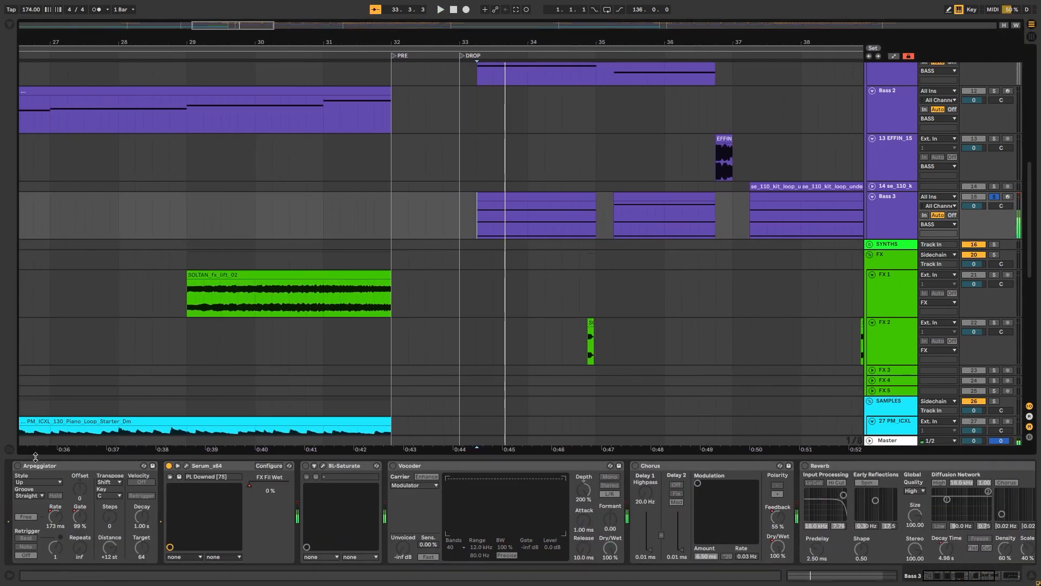
click(18, 466)
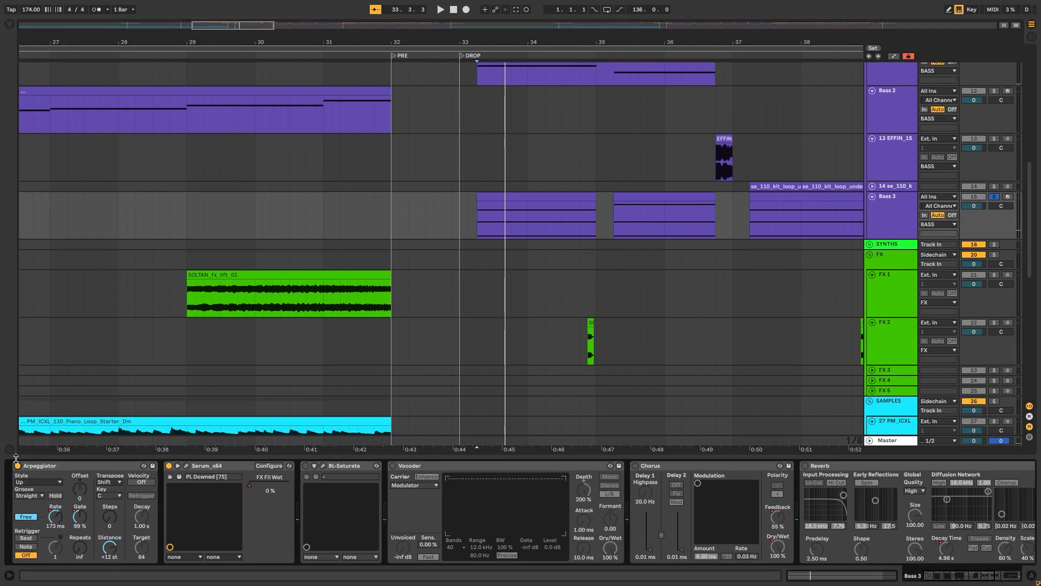
key(space)
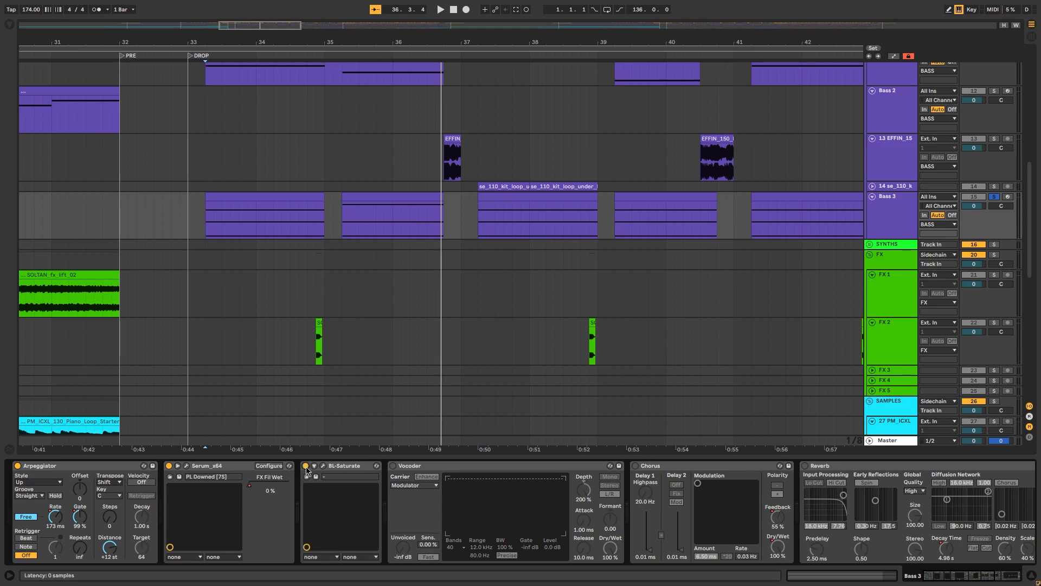
Re-enable BL-Saturate on Bass 3, view its ratio and output gain settings, and play the part from 33.2.1
click(323, 466)
drag(245, 128, 167, 110)
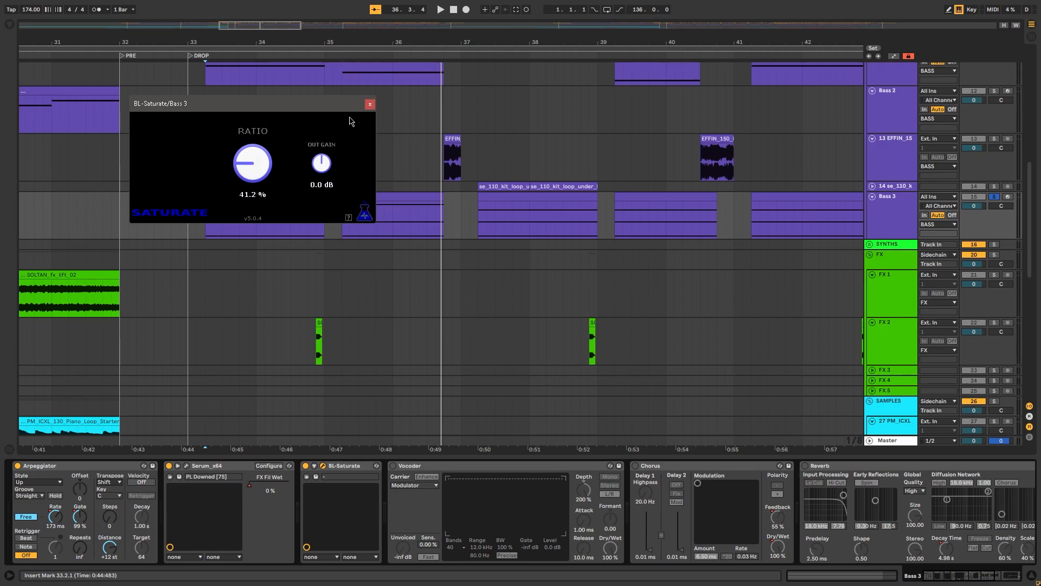
click(370, 105)
drag(180, 217, 185, 227)
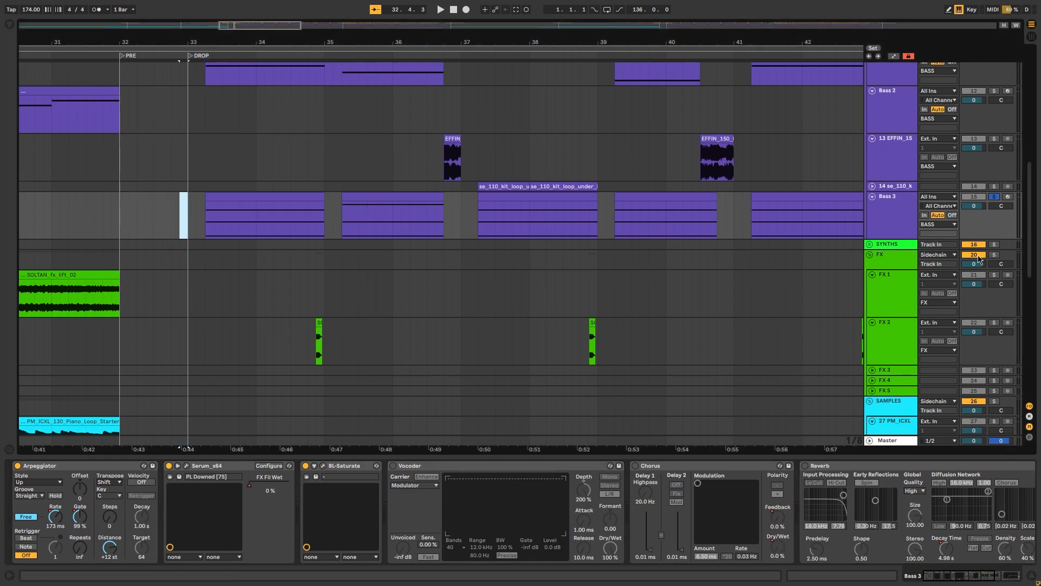
key(space)
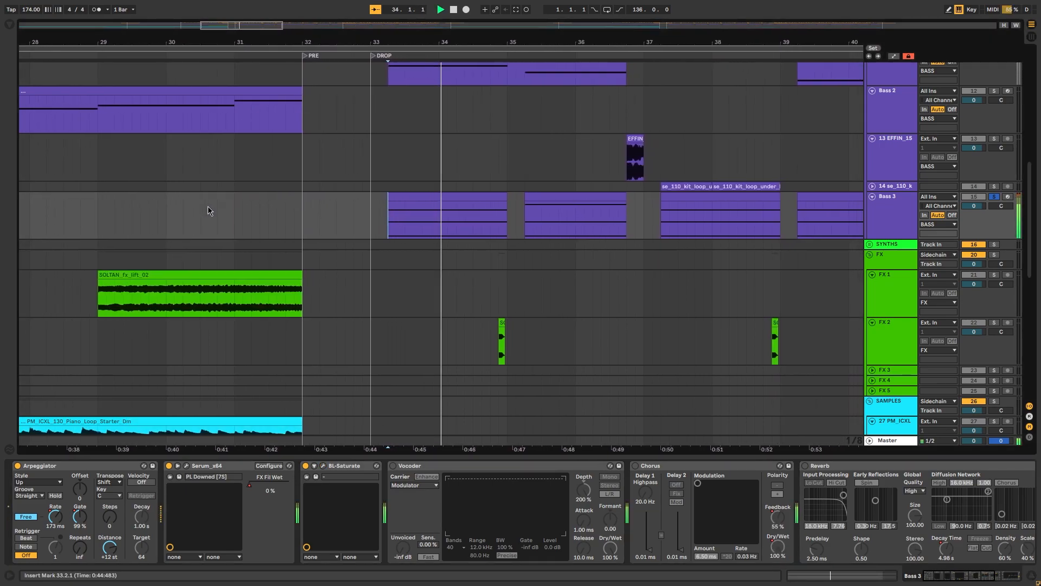
Re-enable the Chorus and Reverb on Bass 3, playing the part with the Chorus active
click(635, 467)
key(space)
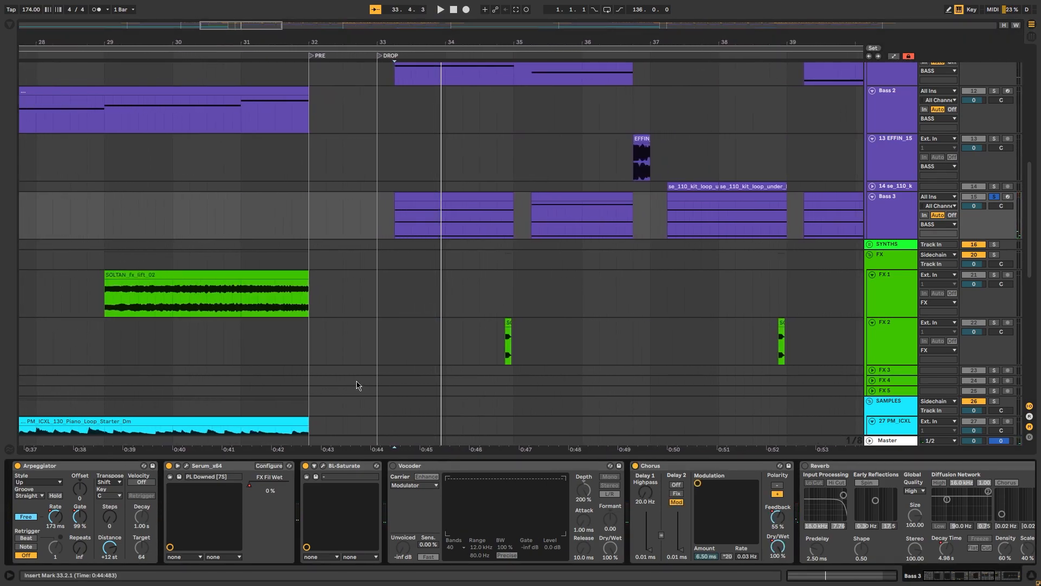
click(805, 466)
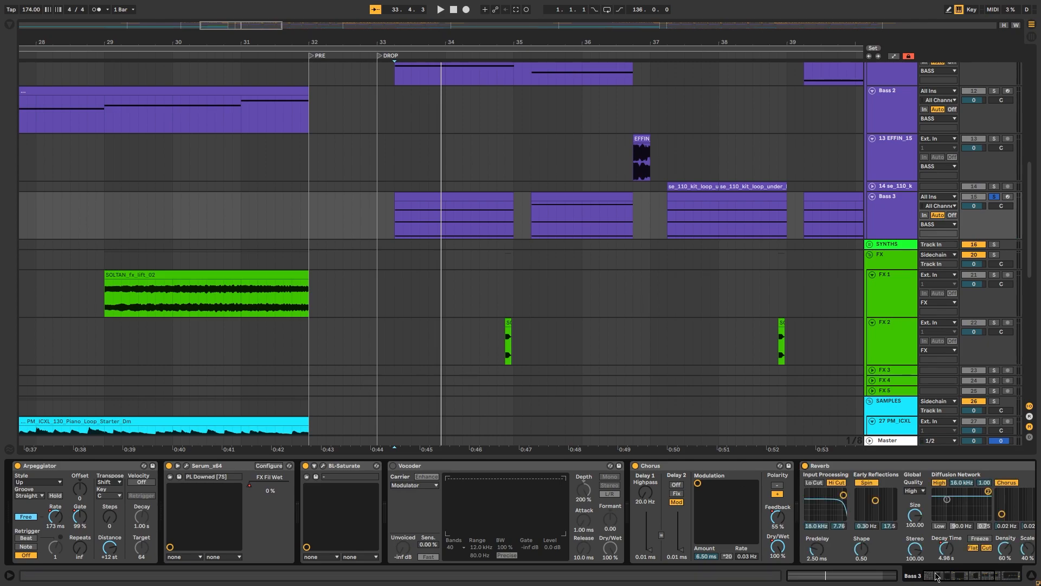
Show the Reverb Dry/Wet automation on Bass 3 and play from 34.4.1 through its ramp before the second clip
scroll(824, 471, right, 4)
key(a)
click(899, 215)
click(886, 467)
click(497, 217)
drag(529, 39, 529, 76)
key(space)
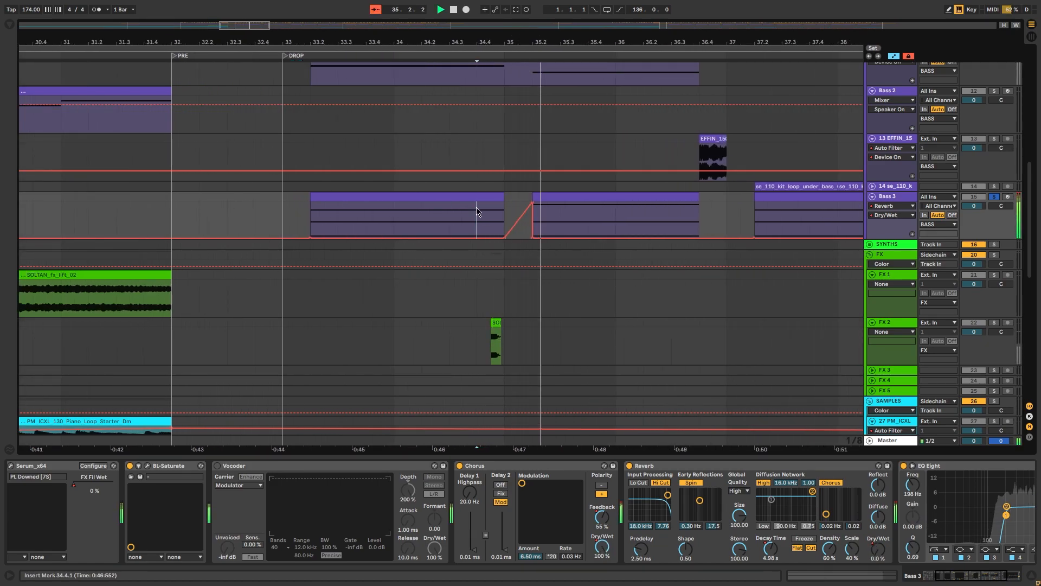
drag(577, 47, 576, 22)
key(space)
Re-enable the Vocoder on Bass 3 and play the processed bass from 33.2.1
scroll(507, 220, down, 2)
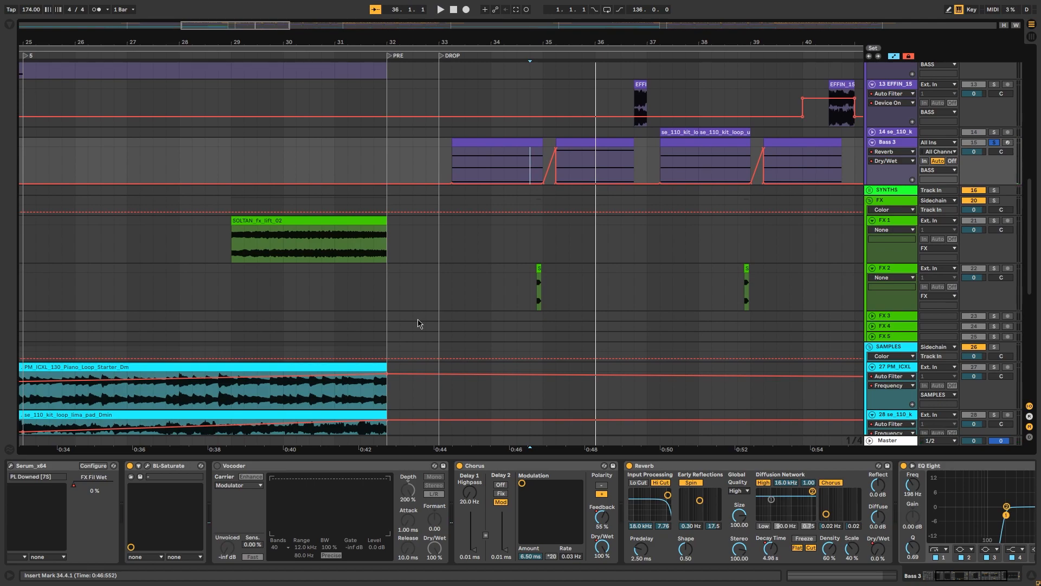
click(452, 163)
key(space)
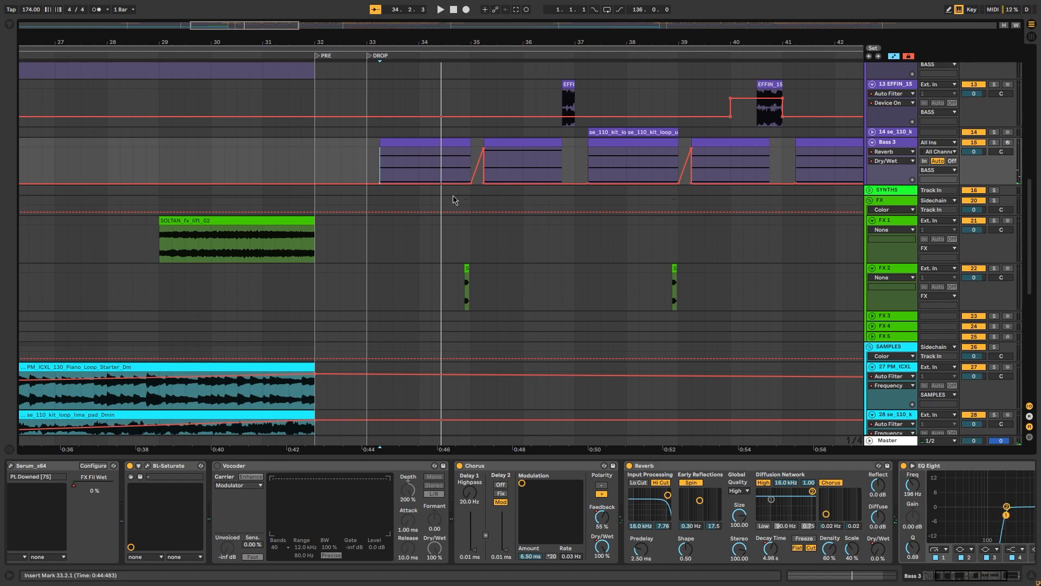
click(218, 466)
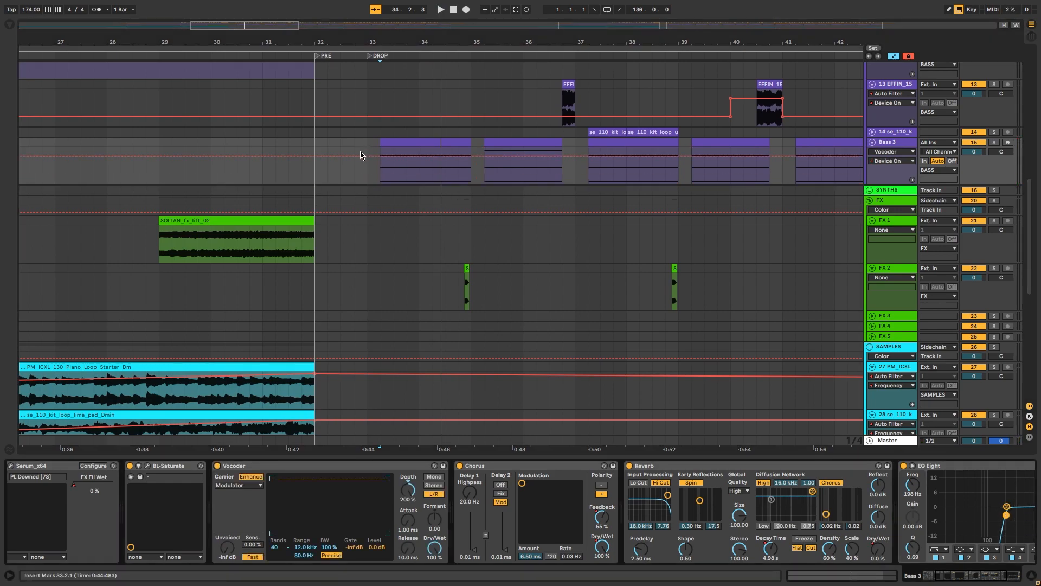
click(365, 174)
key(space)
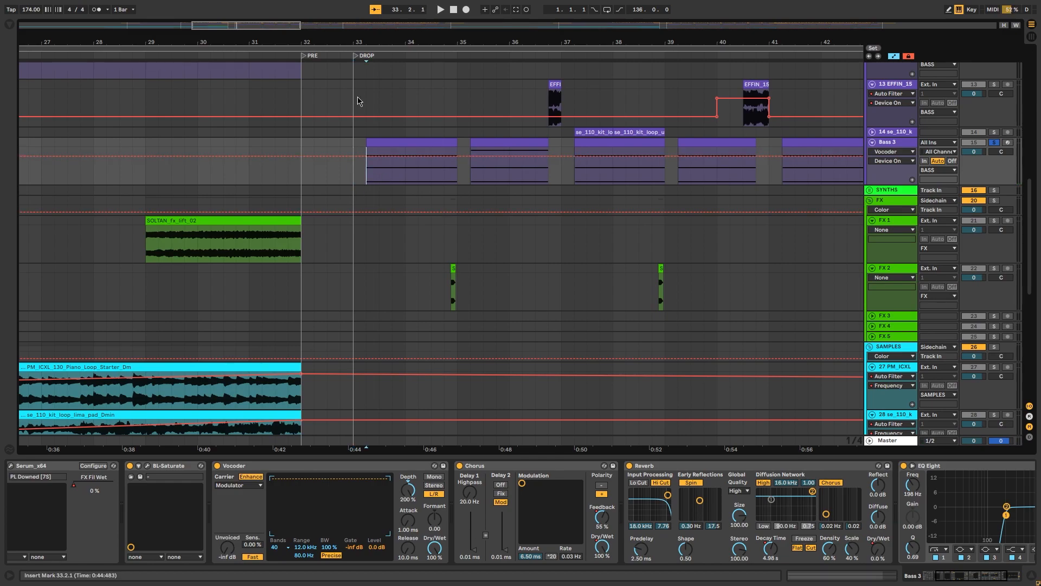
key(space)
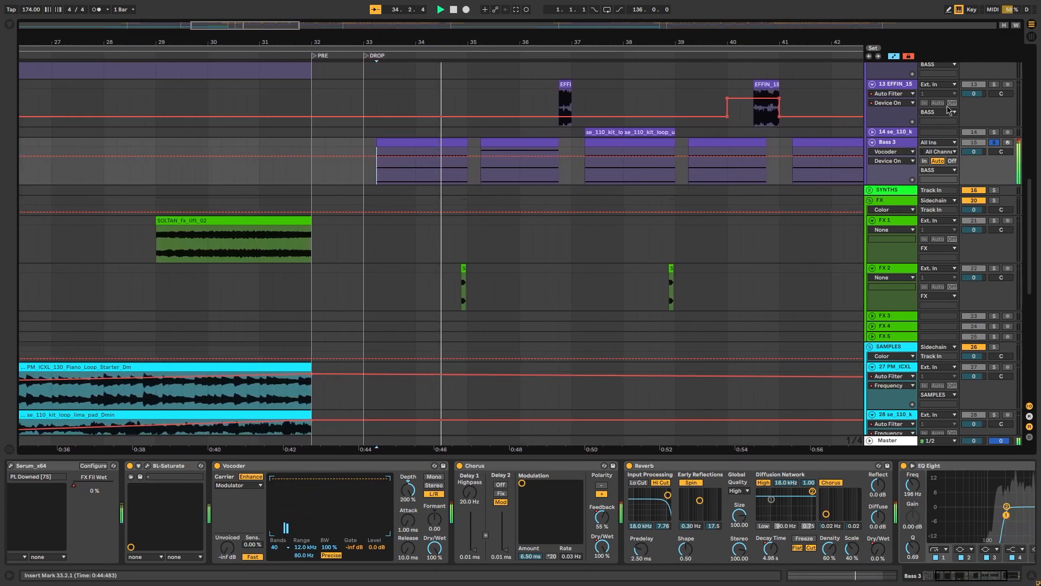
Play the full mix from 32.4.1 into the drop and hide the automation lanes
click(342, 178)
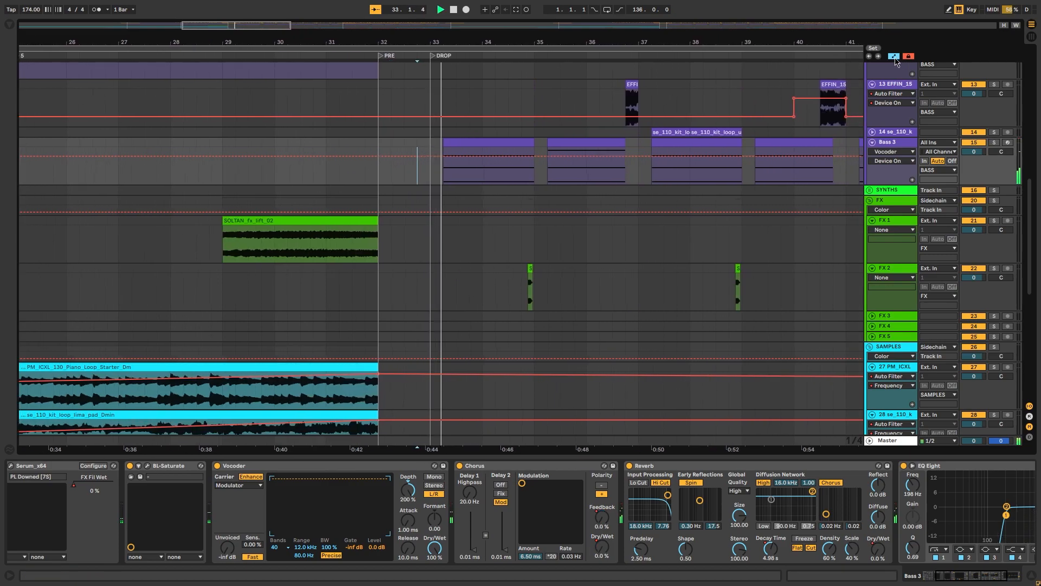
click(896, 57)
scroll(578, 142, up, 2)
drag(558, 42, 432, 121)
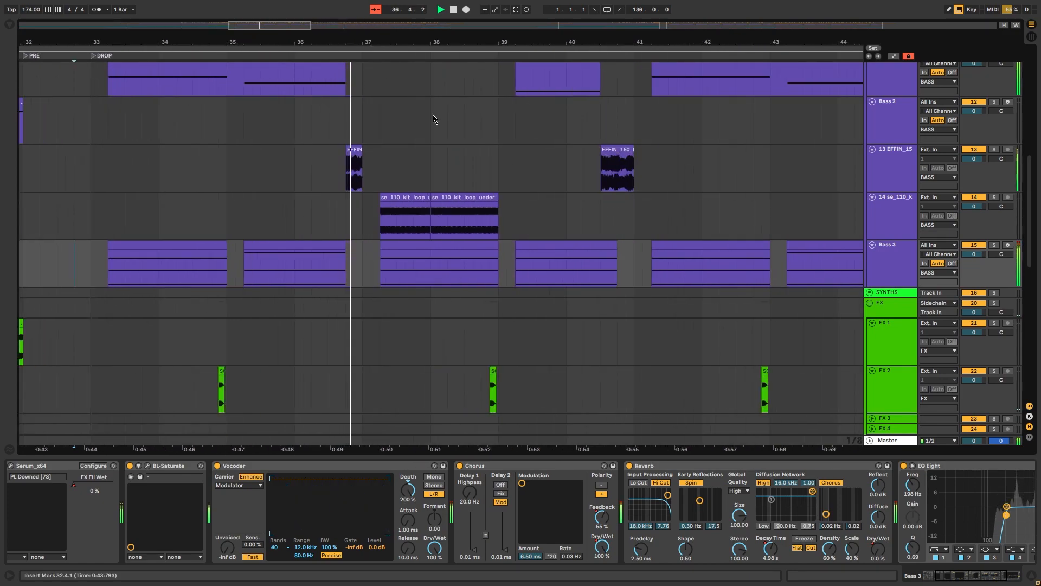
Solo the 14 se_110_k track and play its kit loop clips from bar 37
click(894, 225)
drag(371, 217, 389, 217)
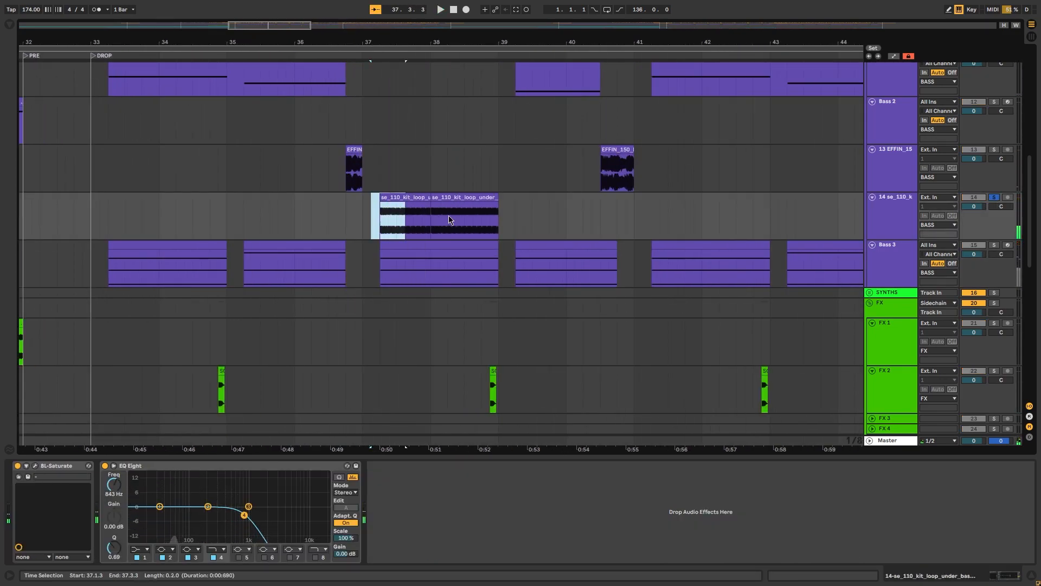
shift+click(532, 221)
key(space)
Hide the device view and look over the drum and bass tracks across the whole first drop
drag(464, 51, 464, 28)
click(365, 163)
scroll(438, 220, down, 10)
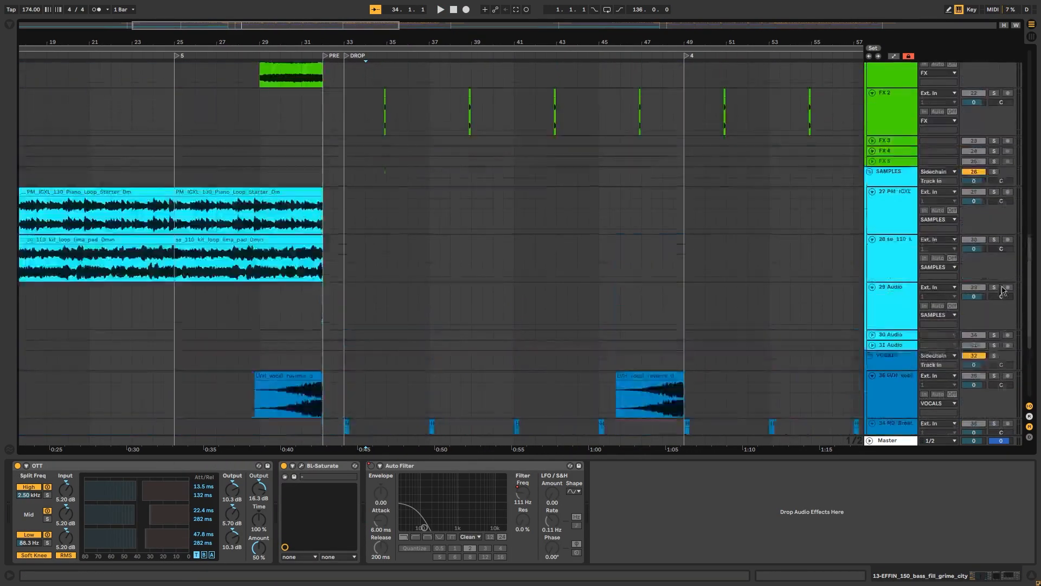
scroll(1004, 300, up, 15)
drag(676, 44, 239, 43)
drag(445, 44, 657, 30)
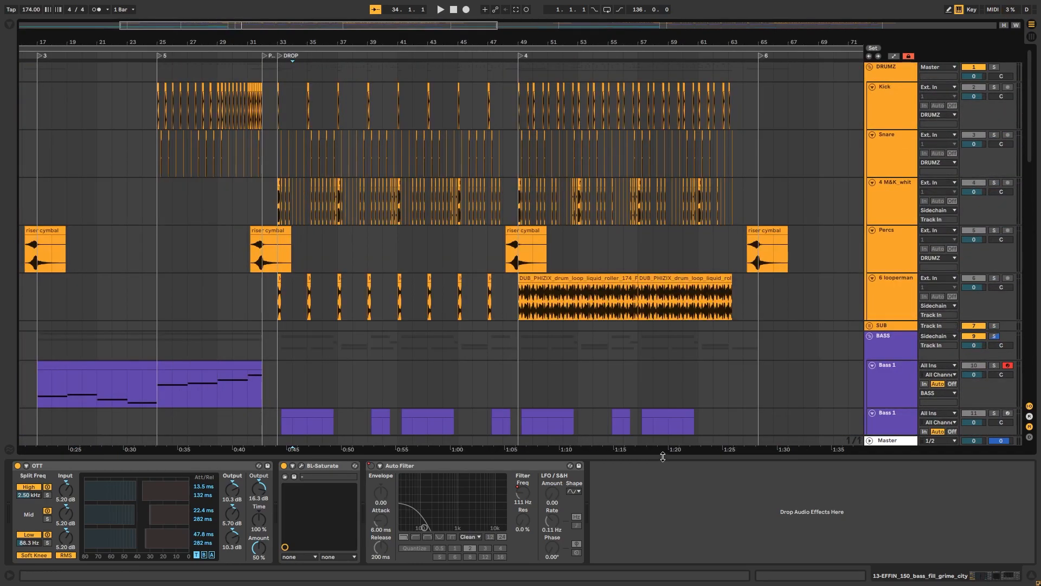
drag(661, 458, 661, 562)
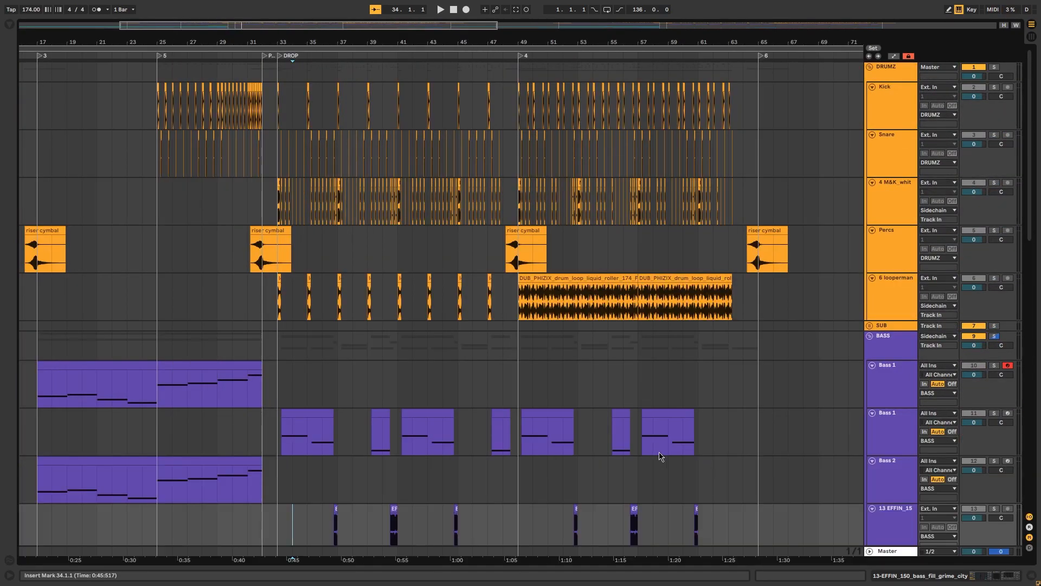
Examine the arrangement from the first drop into the breakdown, selecting bars 53 to 81 on the 28 se_110_k track
key(w)
drag(385, 44, 297, 221)
scroll(614, 109, down, 3)
scroll(614, 109, up, 4)
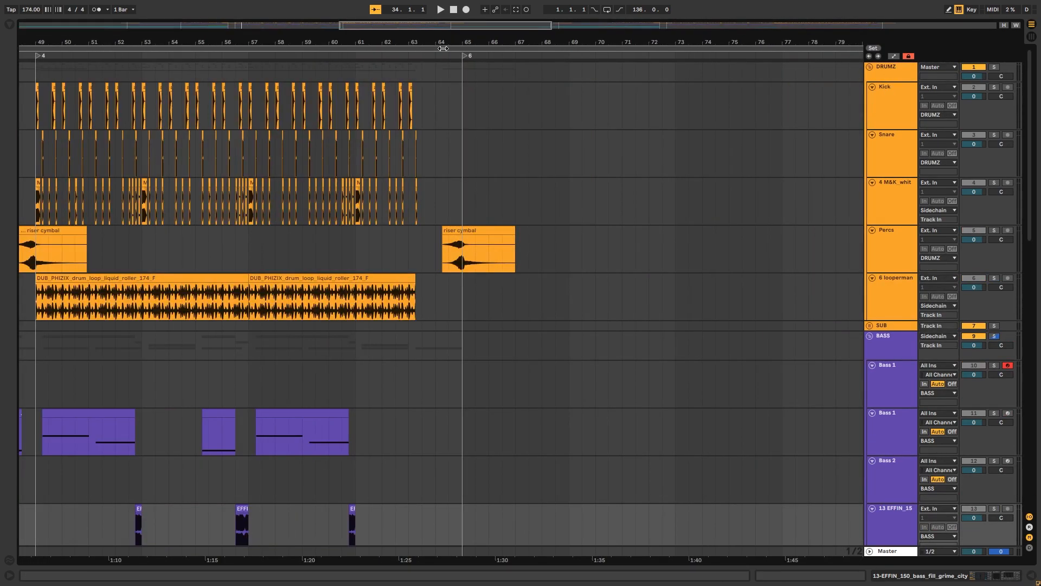
drag(730, 43, 826, 136)
drag(1033, 157, 1020, 376)
drag(560, 39, 408, 3)
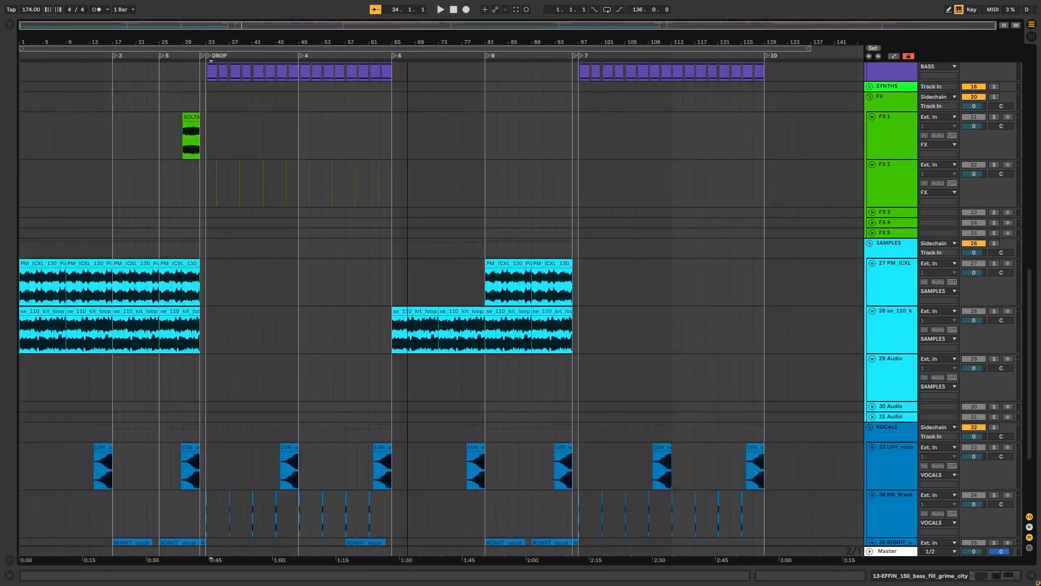
drag(332, 321, 486, 333)
scroll(474, 356, down, 5)
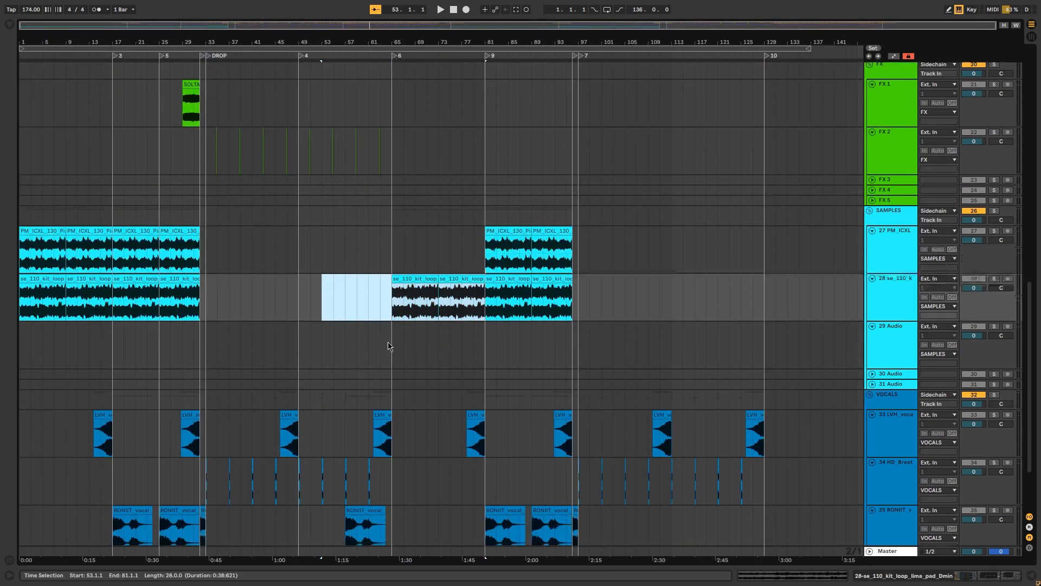
Examine the second drop from marker 7 at bar 97 across the drum, bass and FX tracks
scroll(395, 342, up, 3)
drag(390, 334, 135, 90)
click(542, 204)
drag(578, 46, 385, 194)
scroll(385, 194, up, 8)
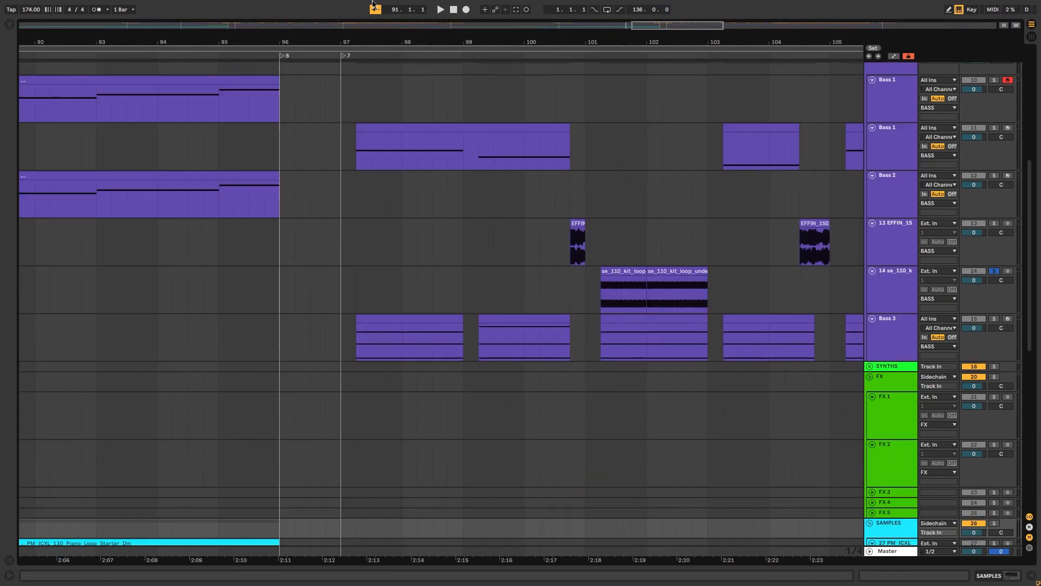
scroll(386, 193, up, 8)
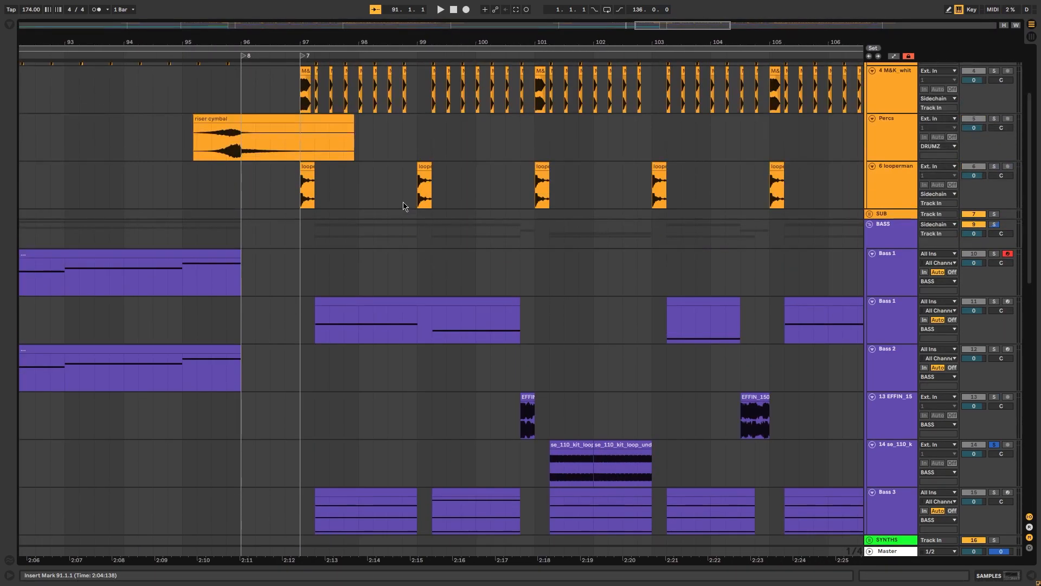
scroll(400, 210, down, 4)
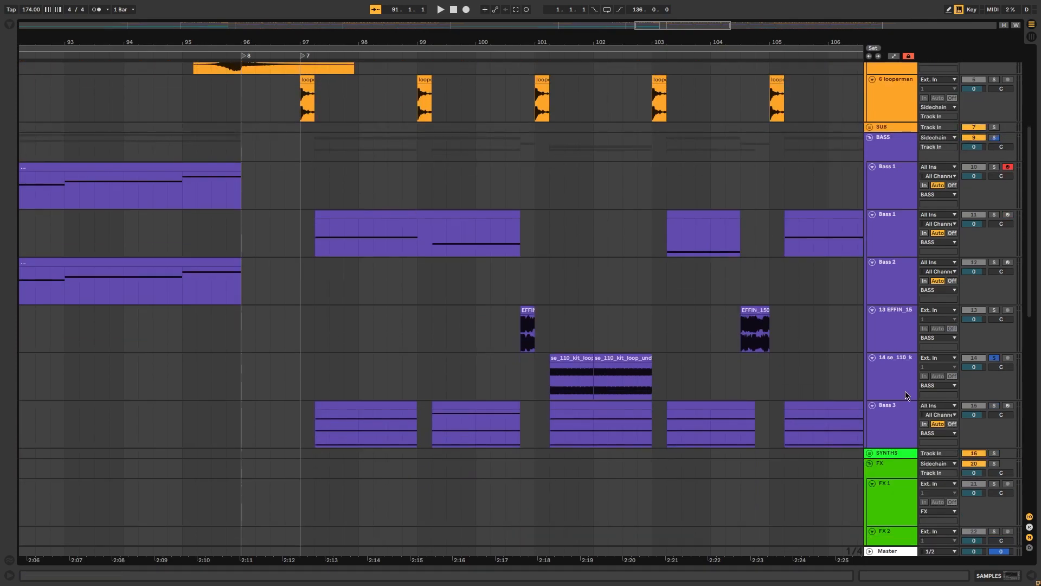
Display the Bass 3 track's device chain and look through it back to the Arpeggiator
double_click(896, 405)
scroll(550, 305, down, 3)
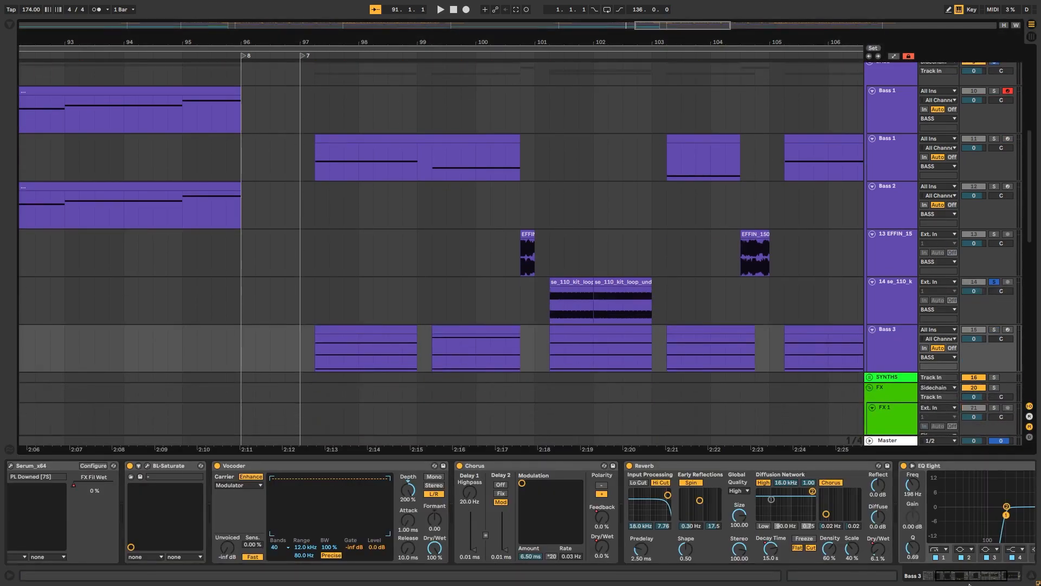
drag(964, 579, 832, 572)
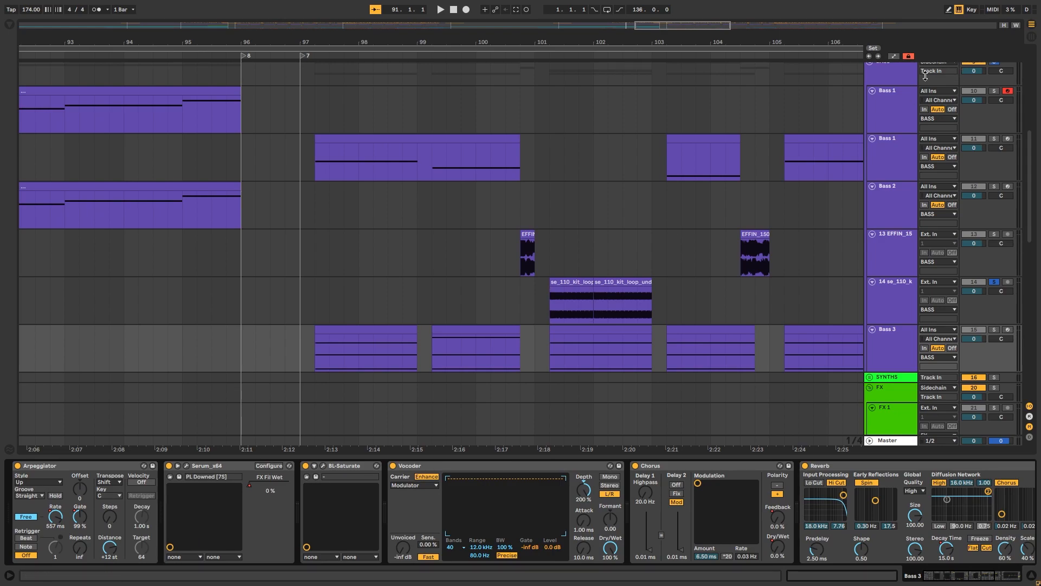
scroll(356, 265, down, 3)
Solo the Bass 3 track and play its second-drop part from 97.2.1
click(367, 270)
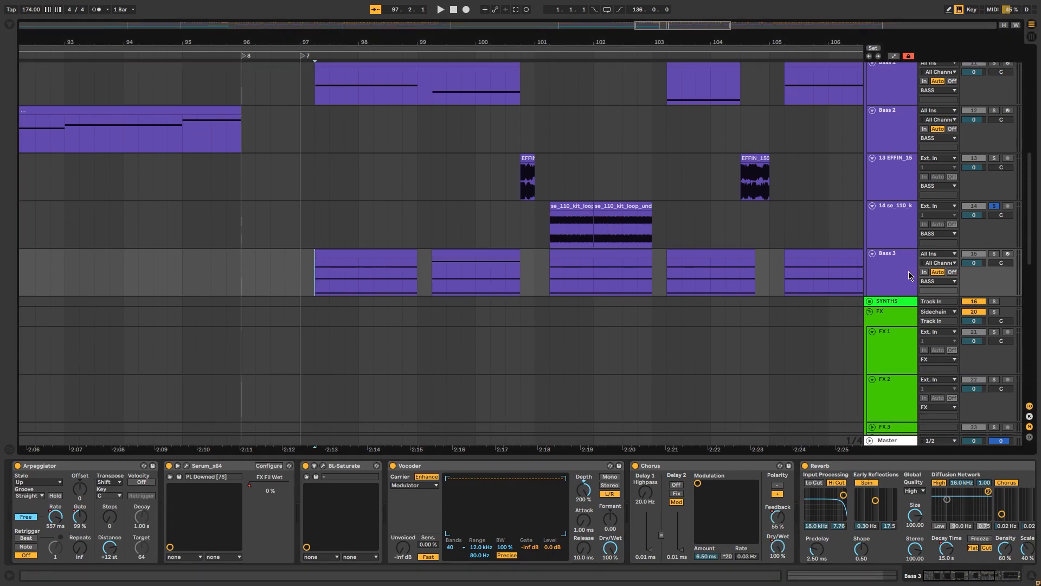
click(995, 254)
key(space)
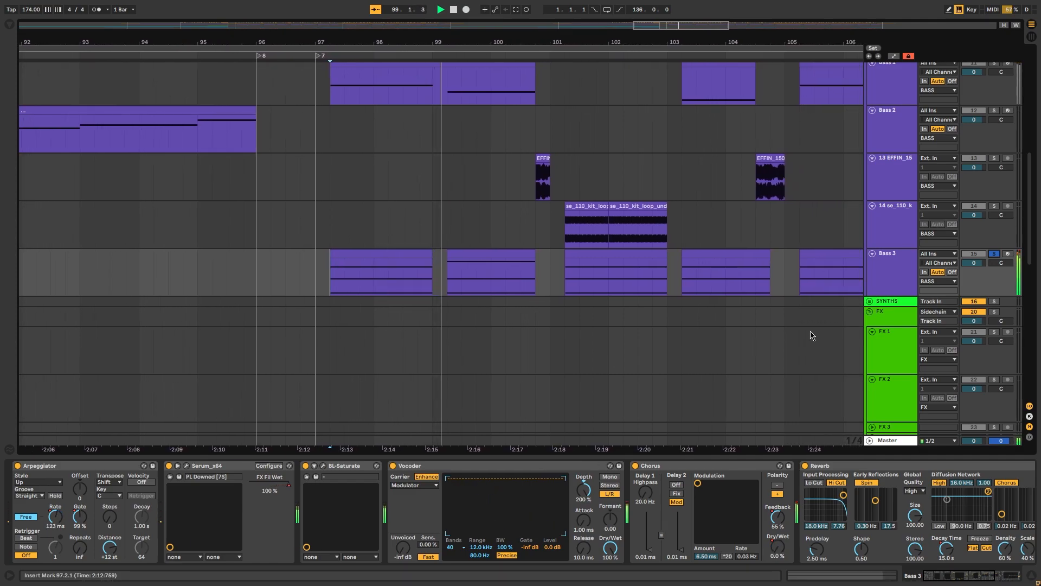
Show the Arpeggiator Free Rate automation on the Bass 3 track during the second drop
click(895, 274)
key(a)
click(896, 272)
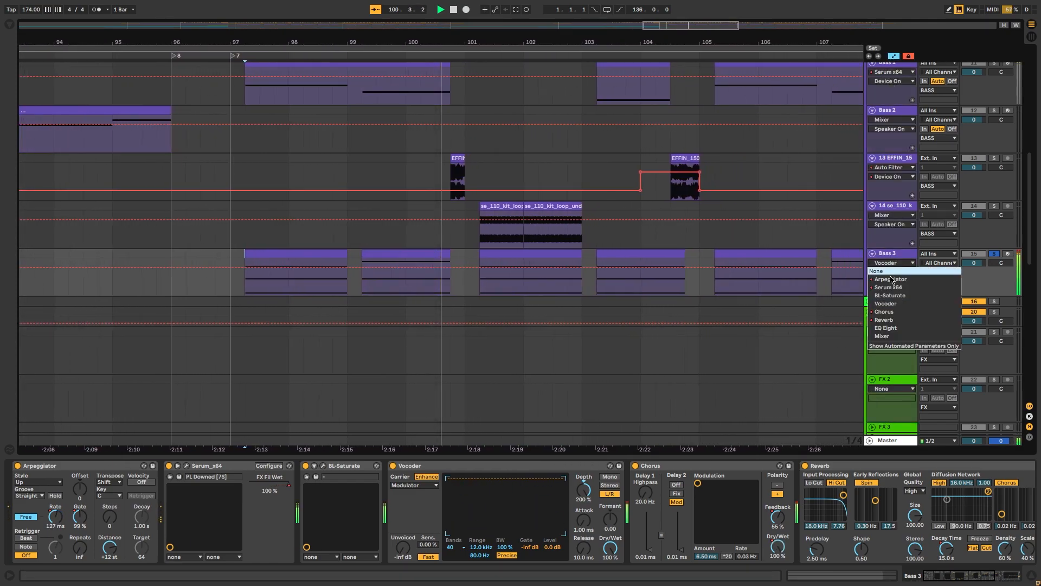
click(887, 337)
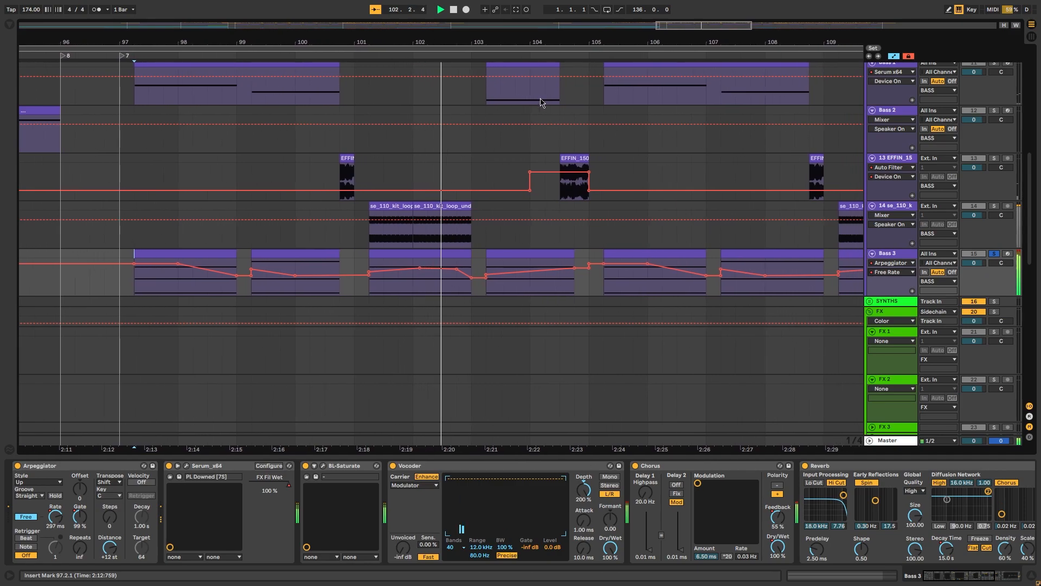
Stop playback and examine the build-up and the gap at bar 96 before the second drop across the drum tracks
mouse_move(494, 43)
mouse_down()
mouse_move(494, 17)
mouse_move(489, 39)
mouse_up()
key(space)
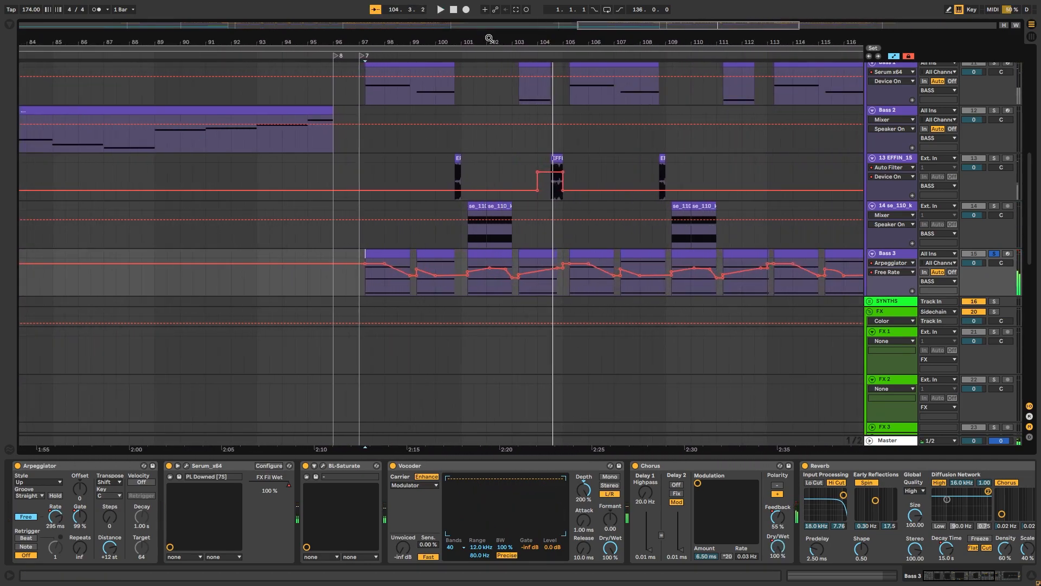
scroll(837, 135, up, 6)
drag(370, 35, 37, 96)
drag(257, 41, 822, 41)
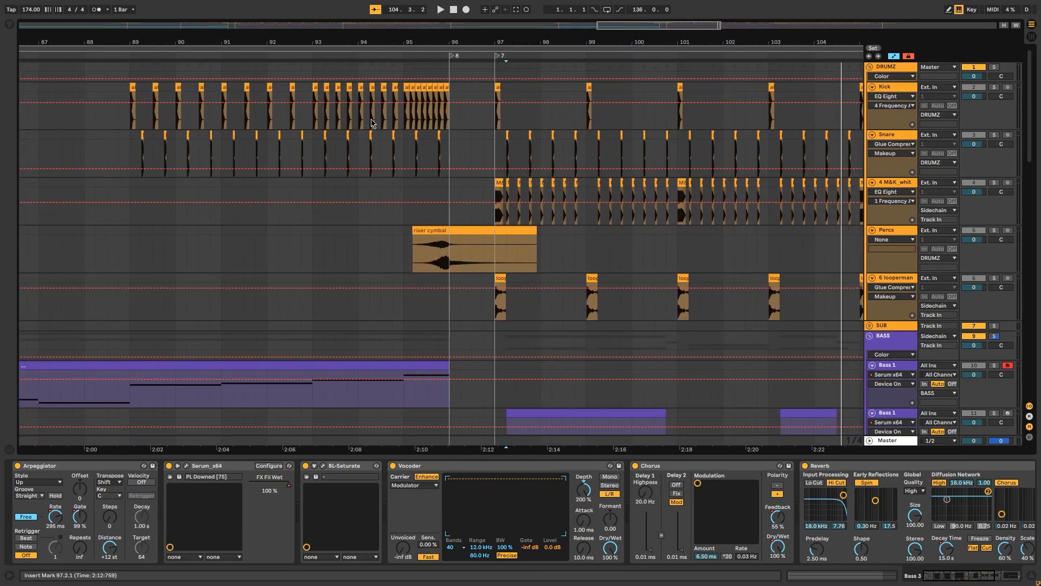
click(381, 185)
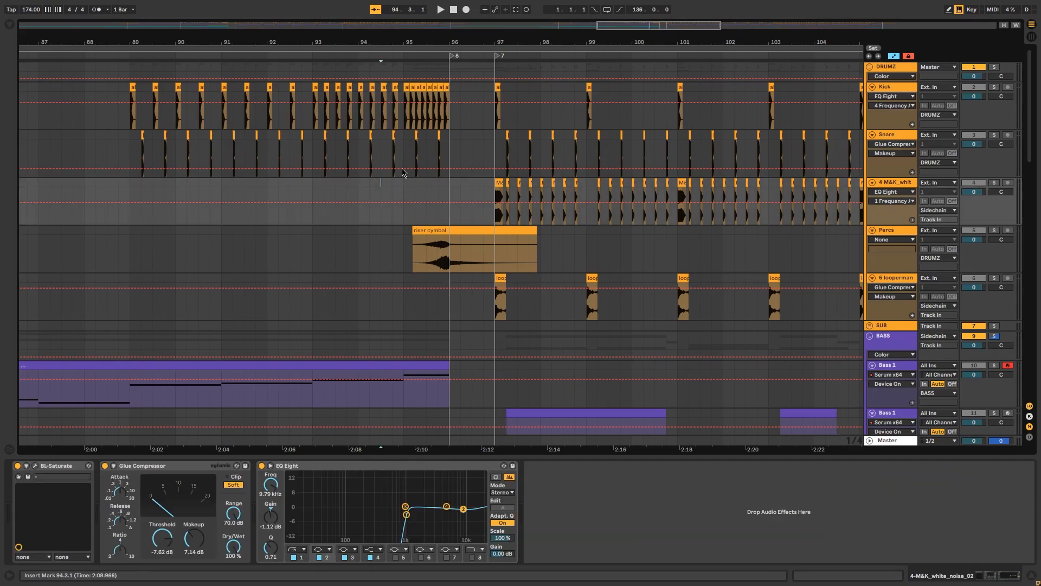
drag(502, 45, 357, 44)
click(318, 187)
scroll(317, 187, up, 2)
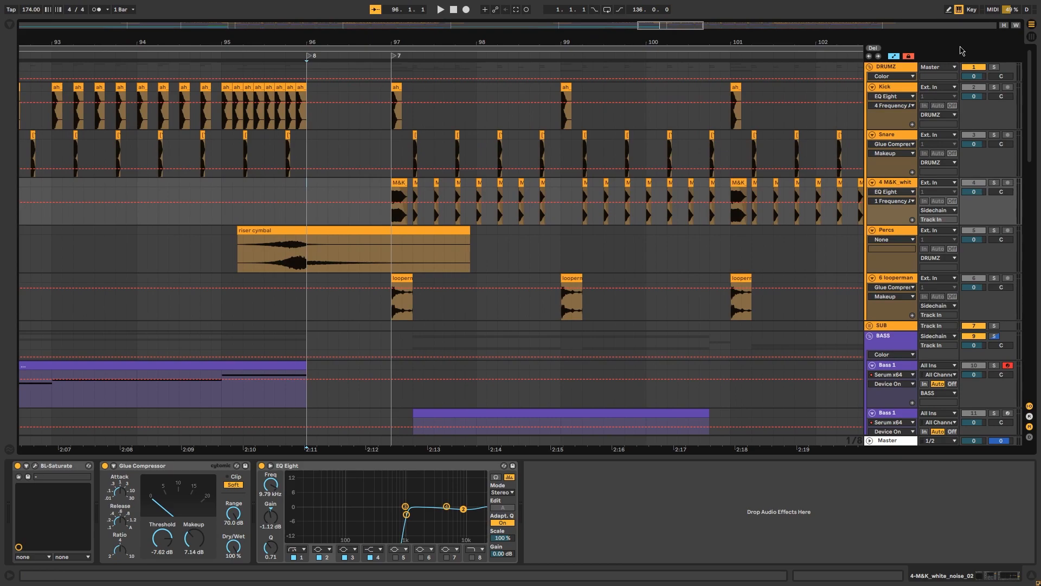
Play the full mix into the second drop from 96.4.3 and hide the device chain view
click(381, 158)
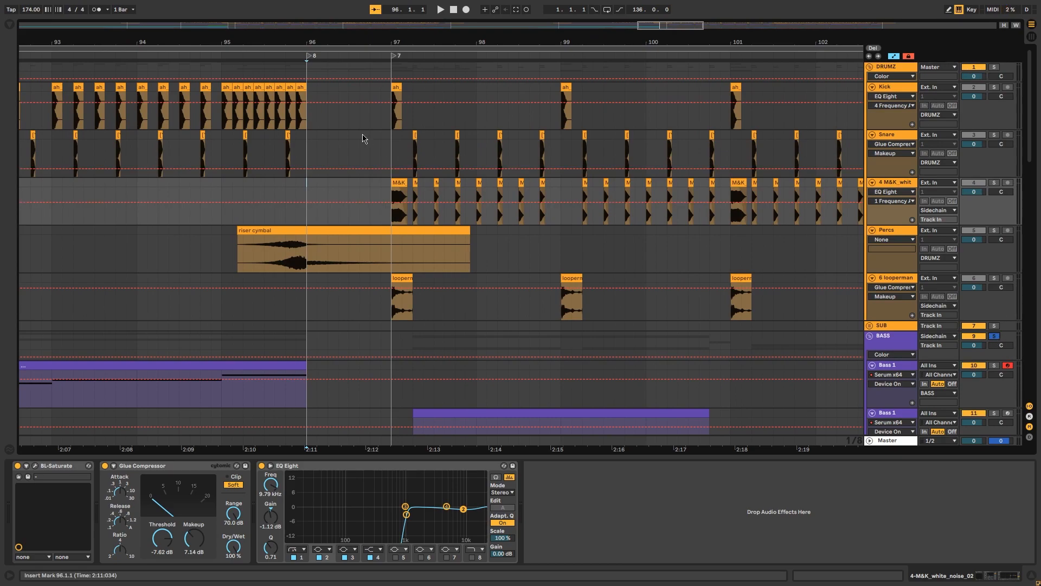
key(space)
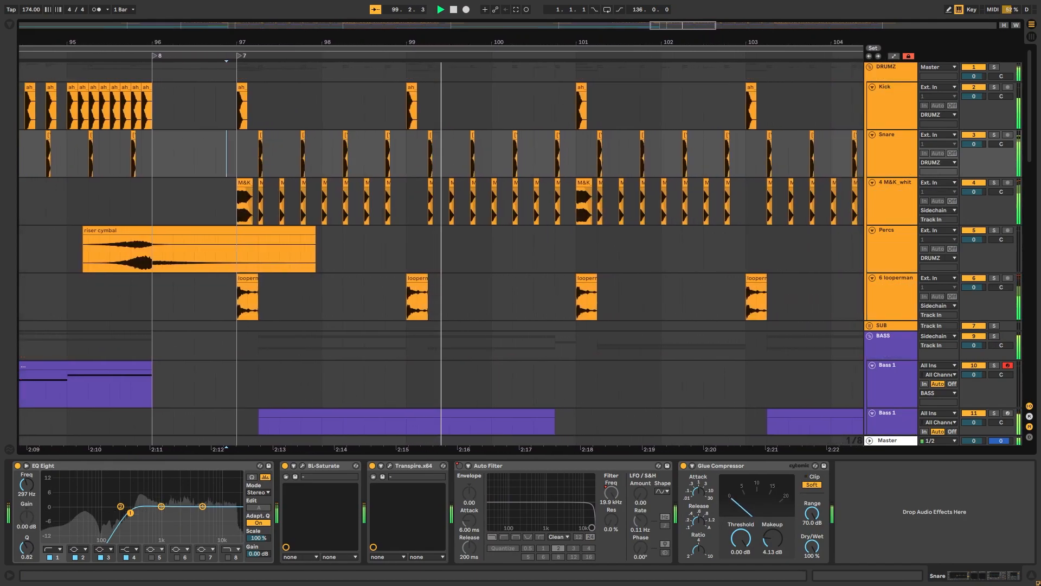
scroll(565, 39, down, 2)
scroll(565, 39, down, 1)
key(ctrl+alt+l)
drag(569, 41, 443, 28)
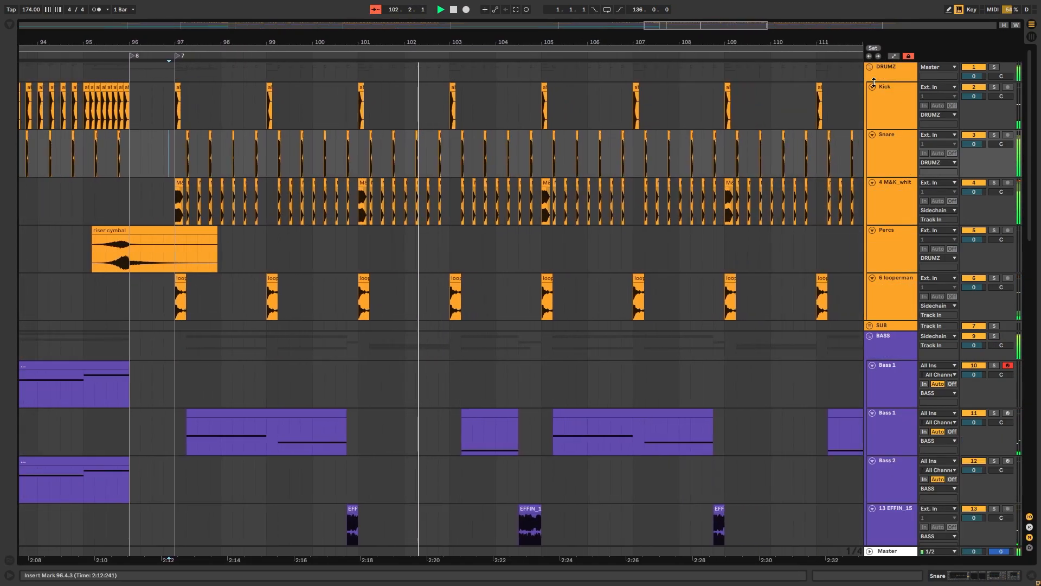
Collapse the individual drum tracks and all group tracks to a compact overview of the arrangement
click(883, 112)
key(ctrl+a)
key(u)
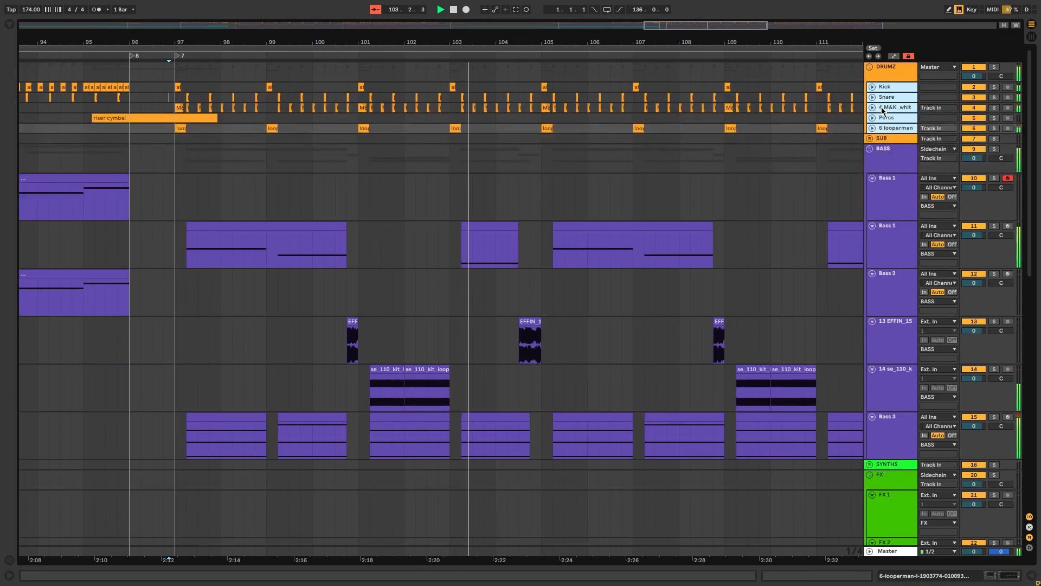
click(908, 68)
key(ctrl+a)
key(u)
key(w)
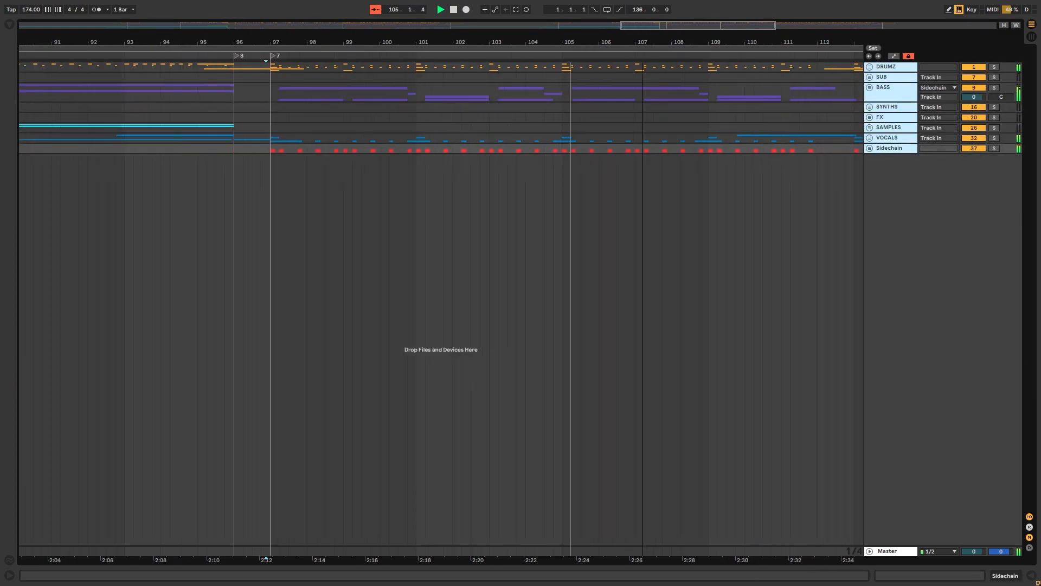